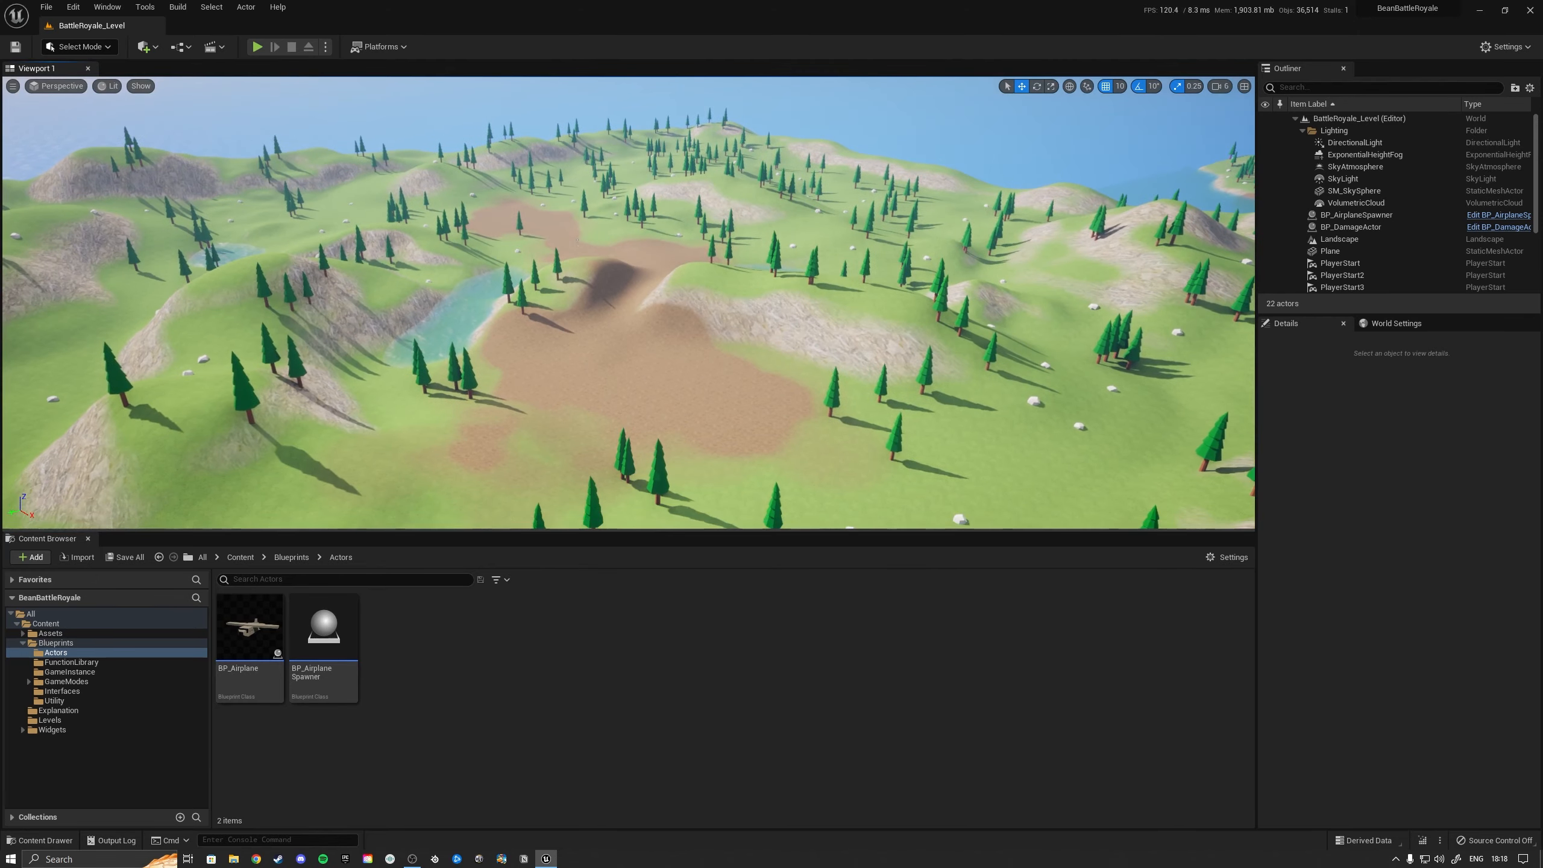
right_drag(629, 303, 834, 448)
key(s)
key(w)
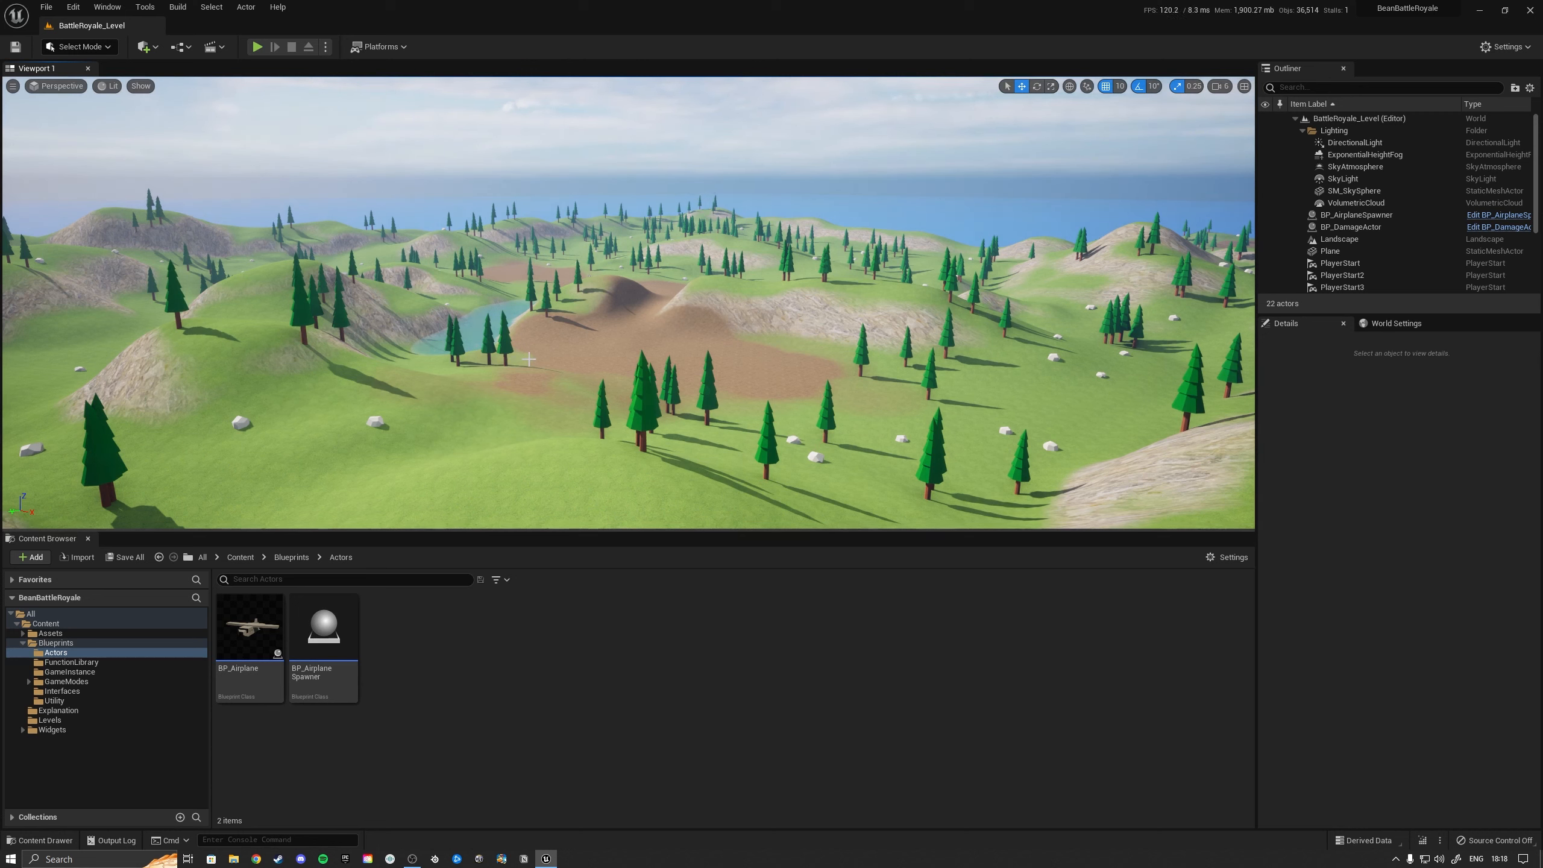
right_drag(649, 373, 774, 350)
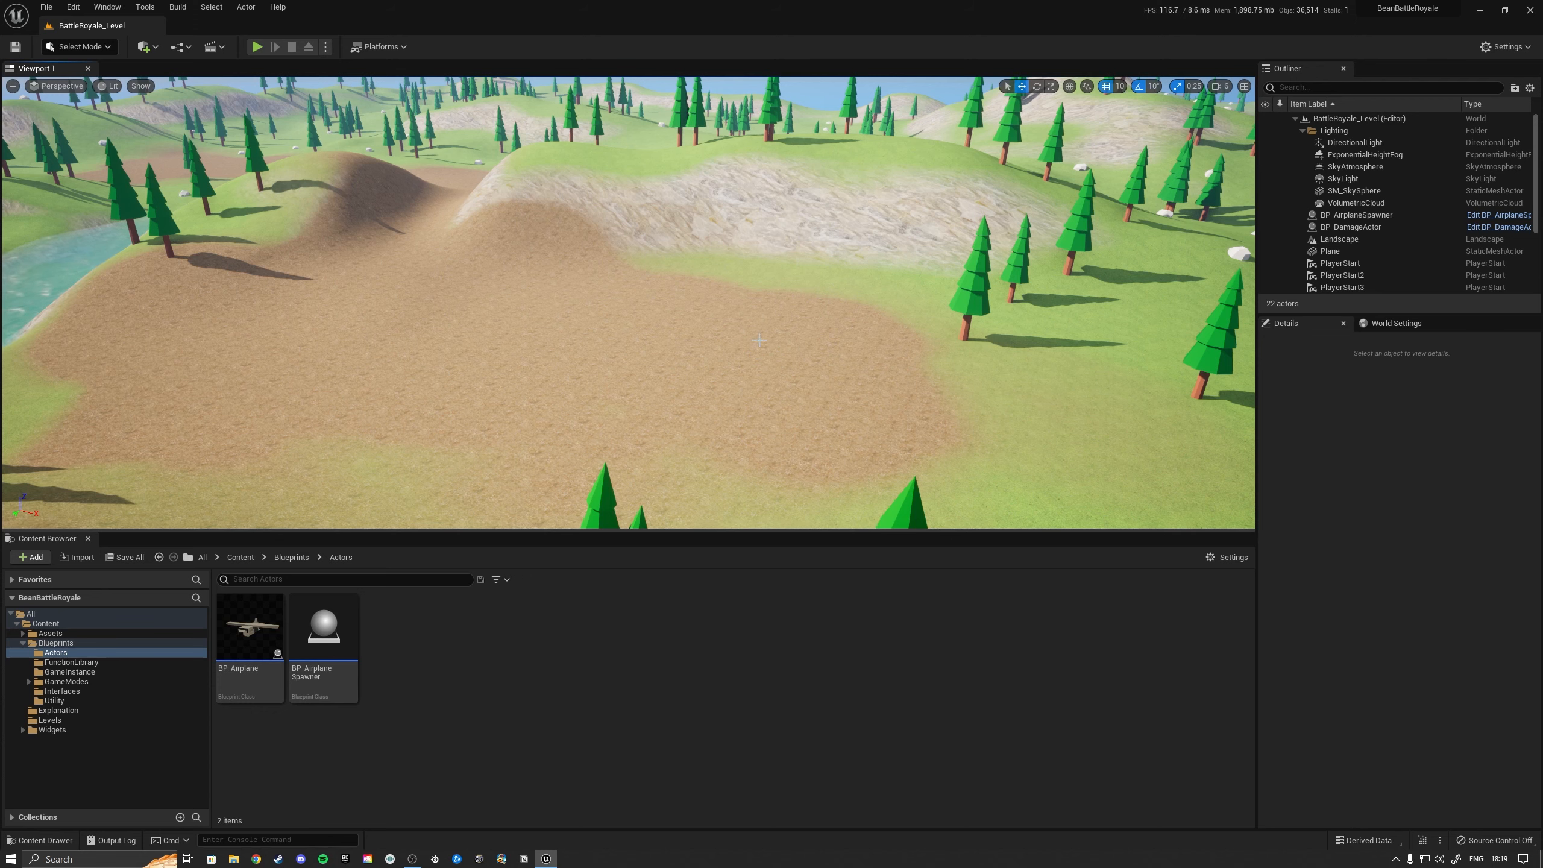
mouse_move(821, 356)
right_down()
mouse_move(845, 329)
mouse_move(947, 332)
mouse_move(772, 329)
mouse_move(731, 292)
mouse_move(736, 182)
mouse_move(747, 316)
mouse_move(820, 357)
right_up()
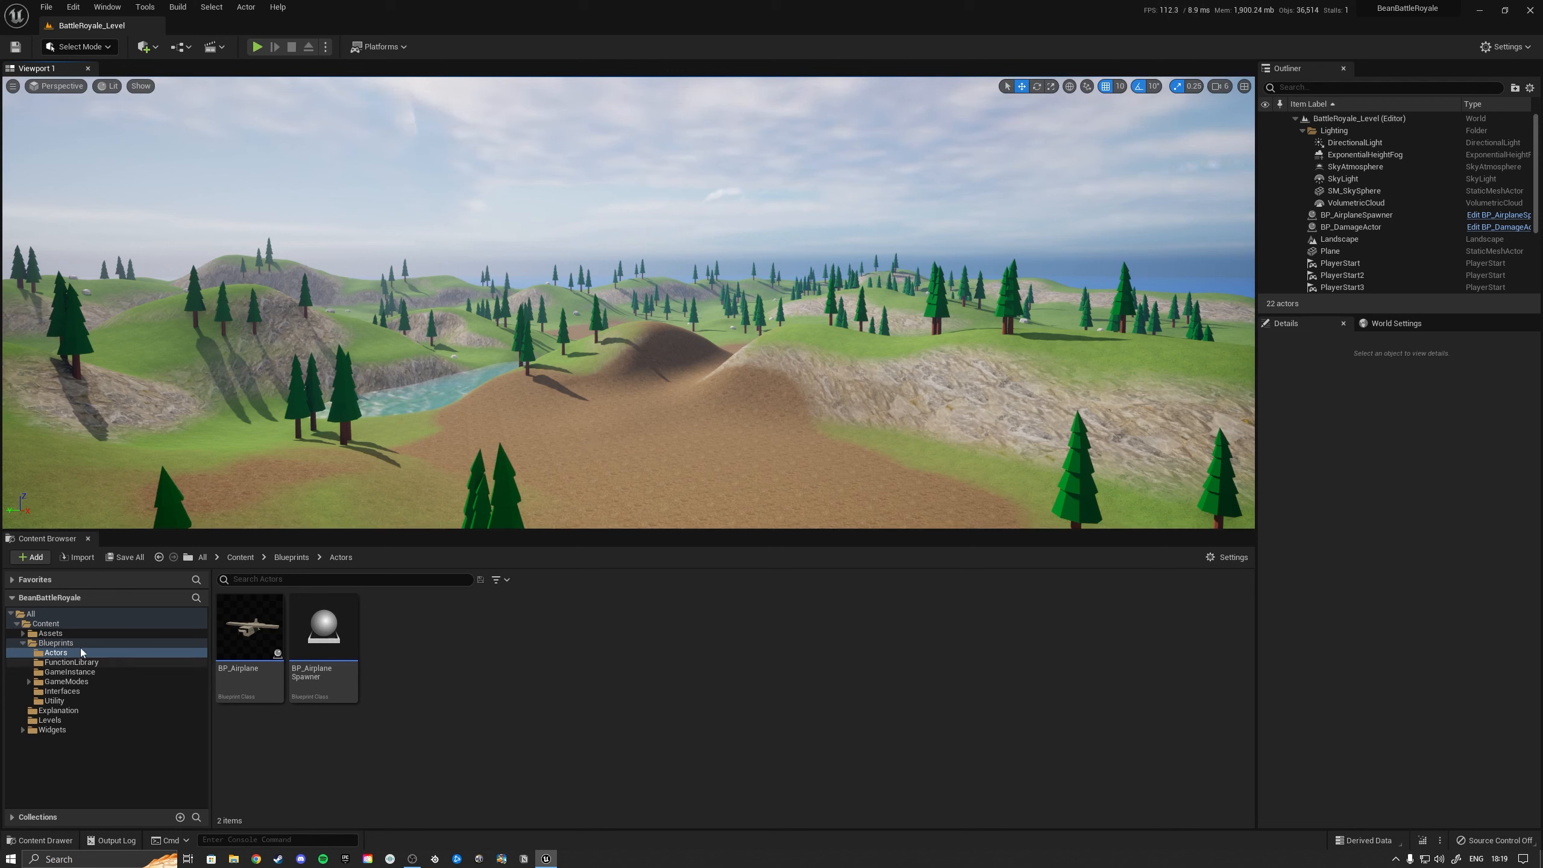
Step: Place the SM_Chest and SM_ChestLid meshes from the Props assets together on the level's brown dirt area
click(50, 633)
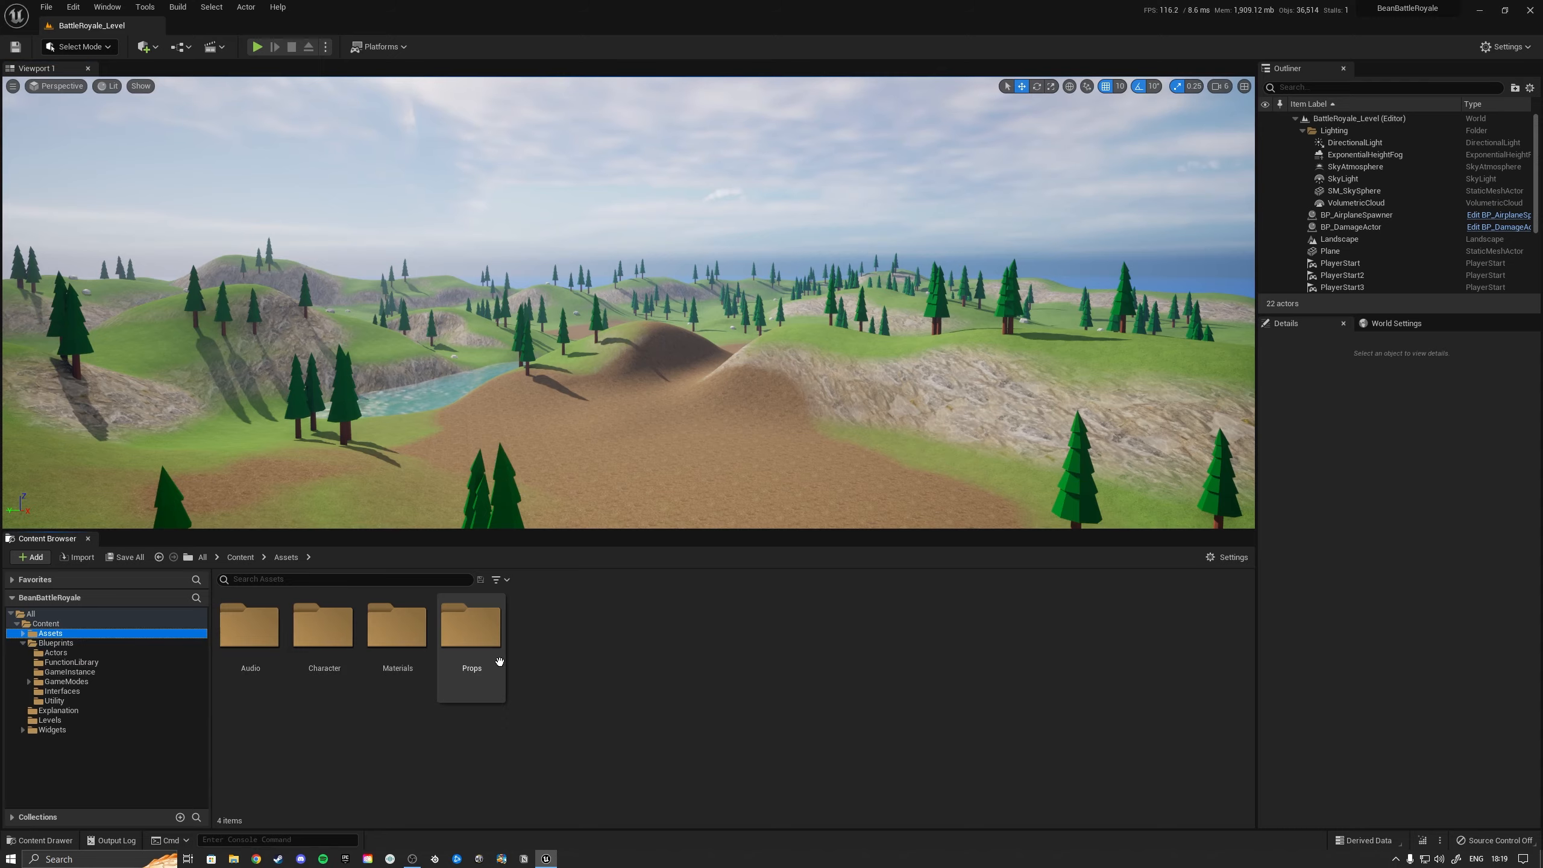
double_click(472, 635)
click(891, 675)
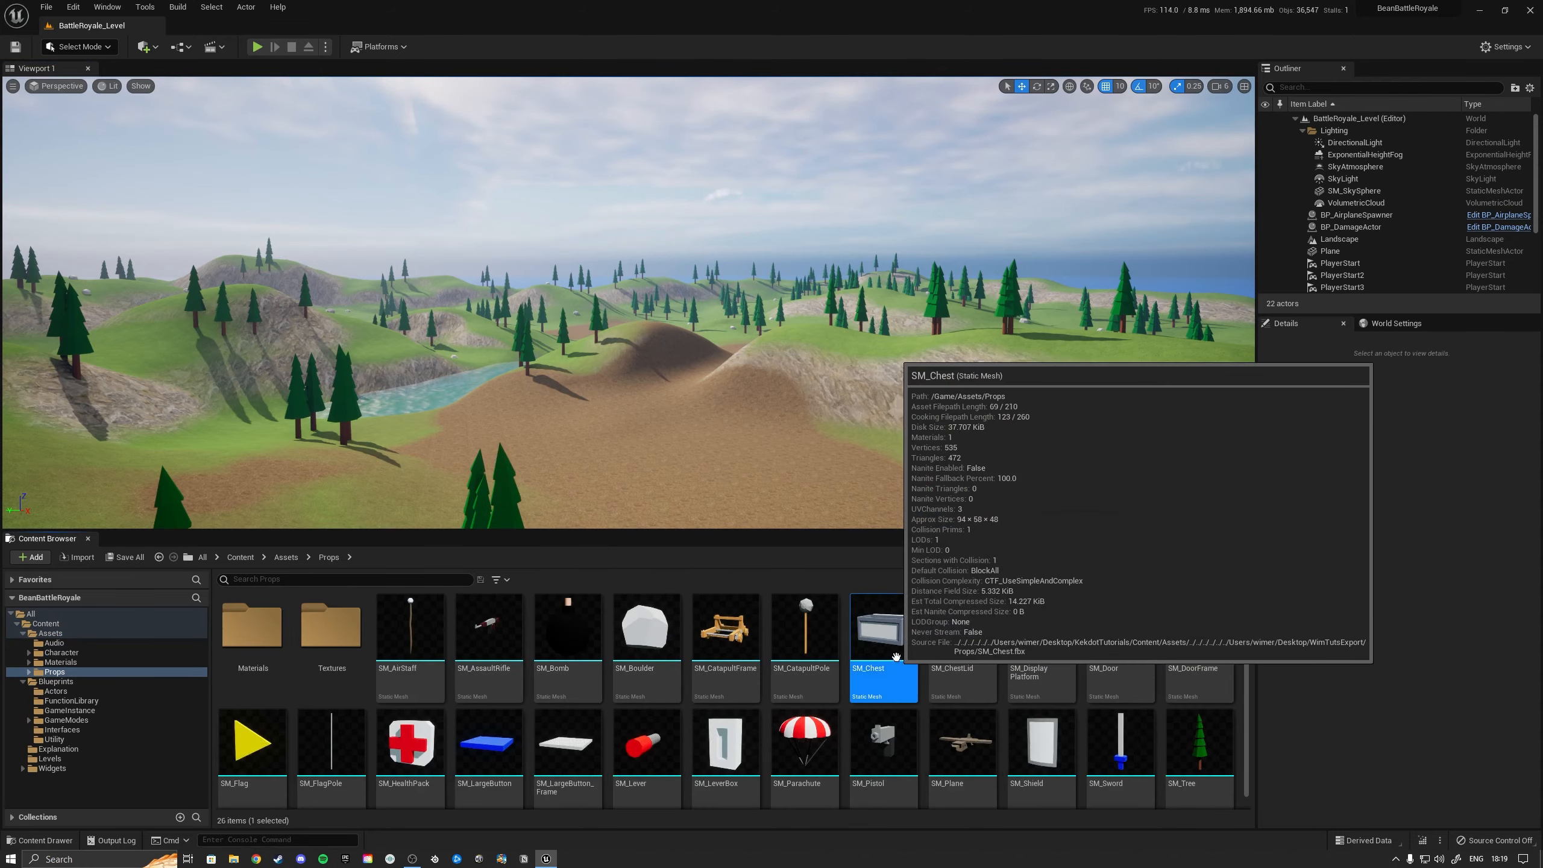
ctrl+click(990, 679)
drag(994, 683, 771, 482)
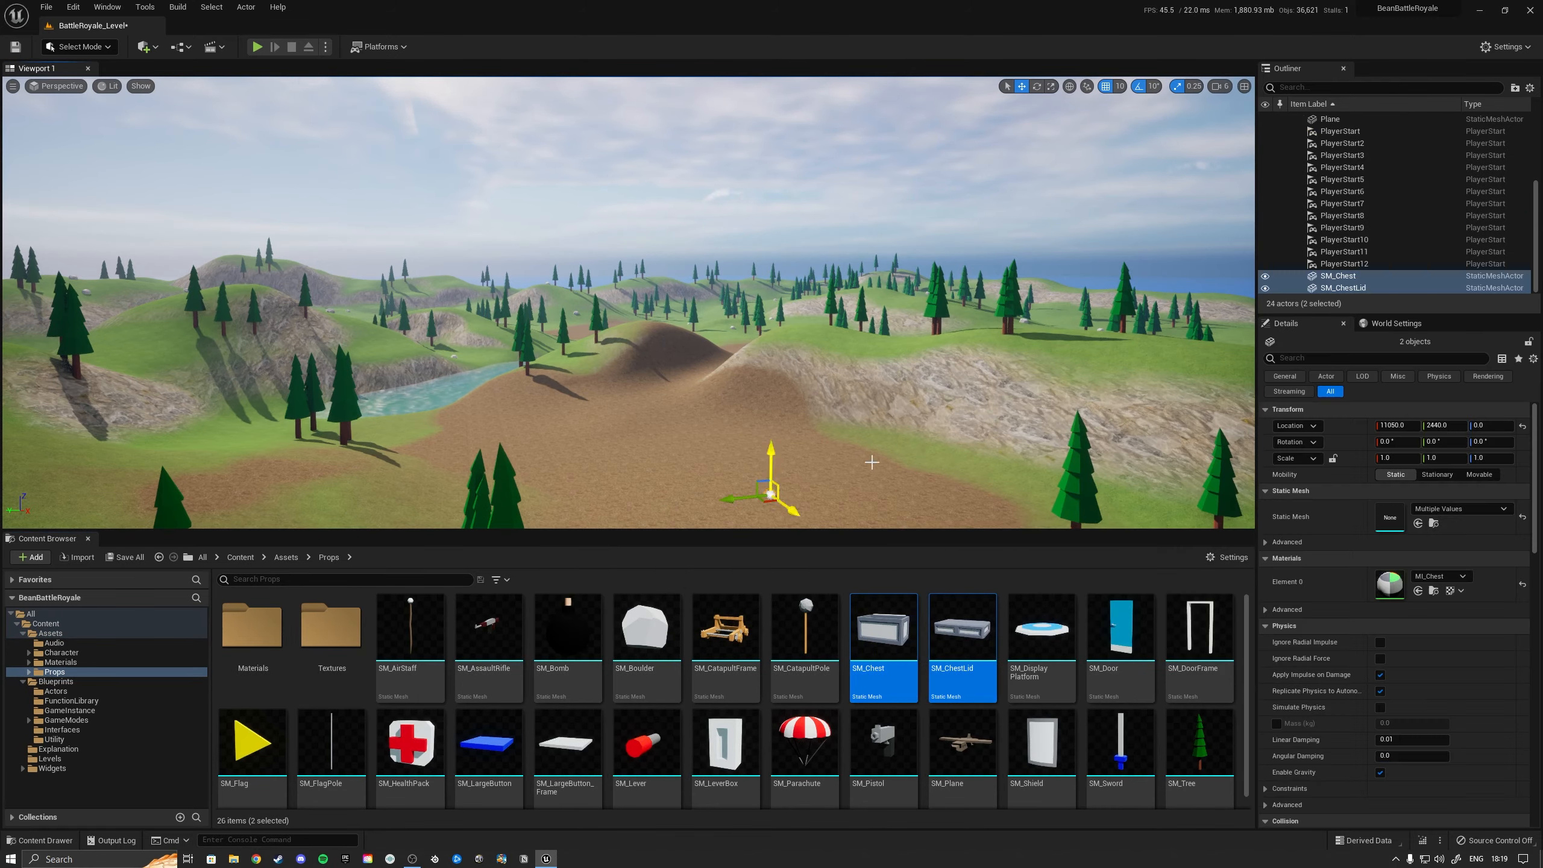
Step: Move the chest lid onto the chest at location 11050, 2410, 40
key(f)
key(s)
right_drag(878, 461, 706, 355)
key(w)
click(558, 370)
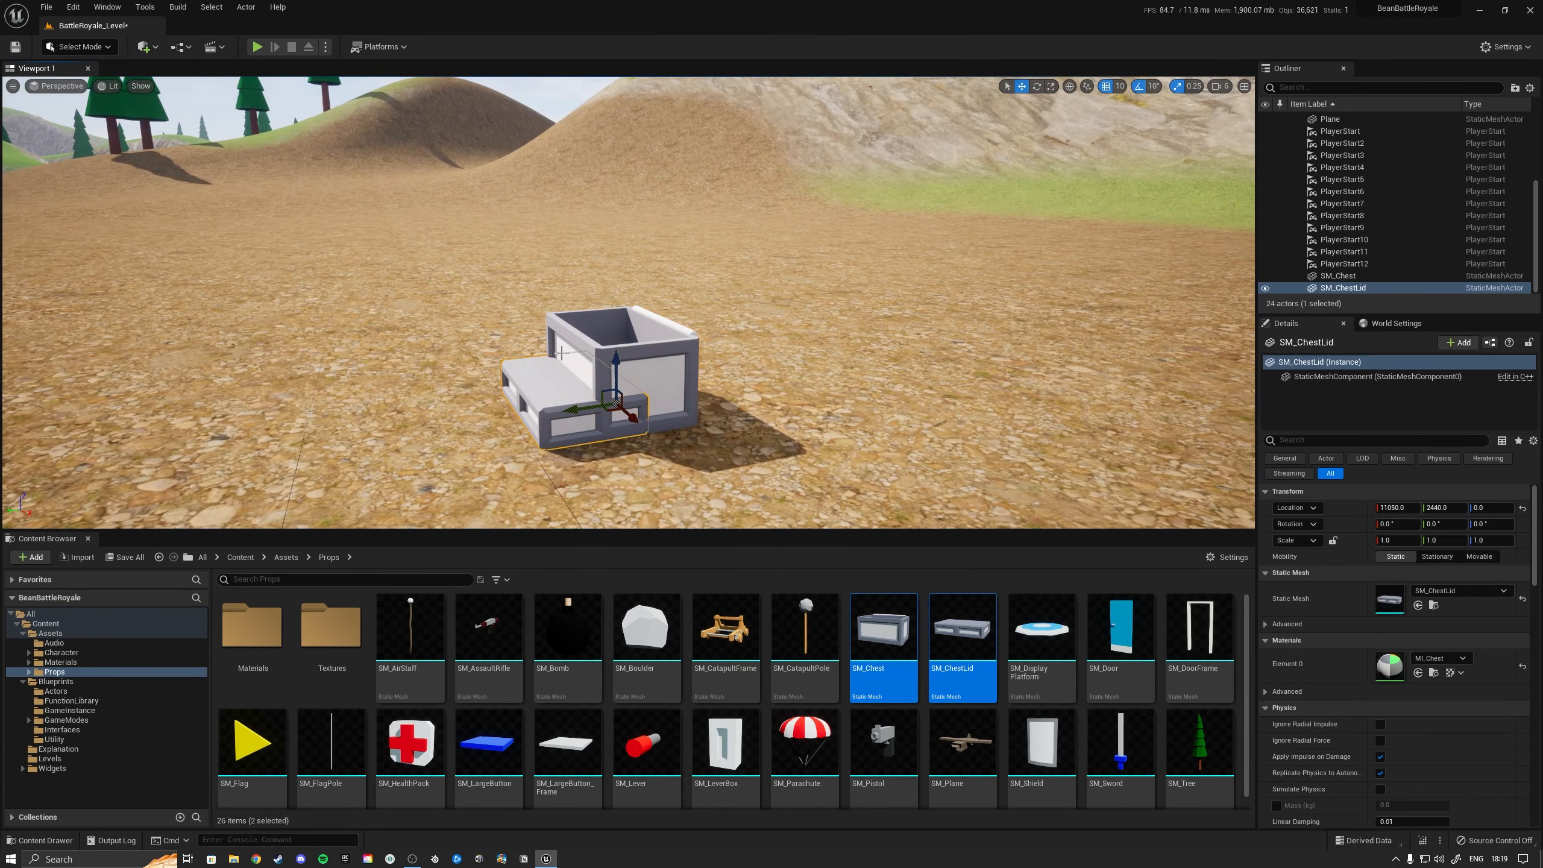
drag(621, 365, 629, 334)
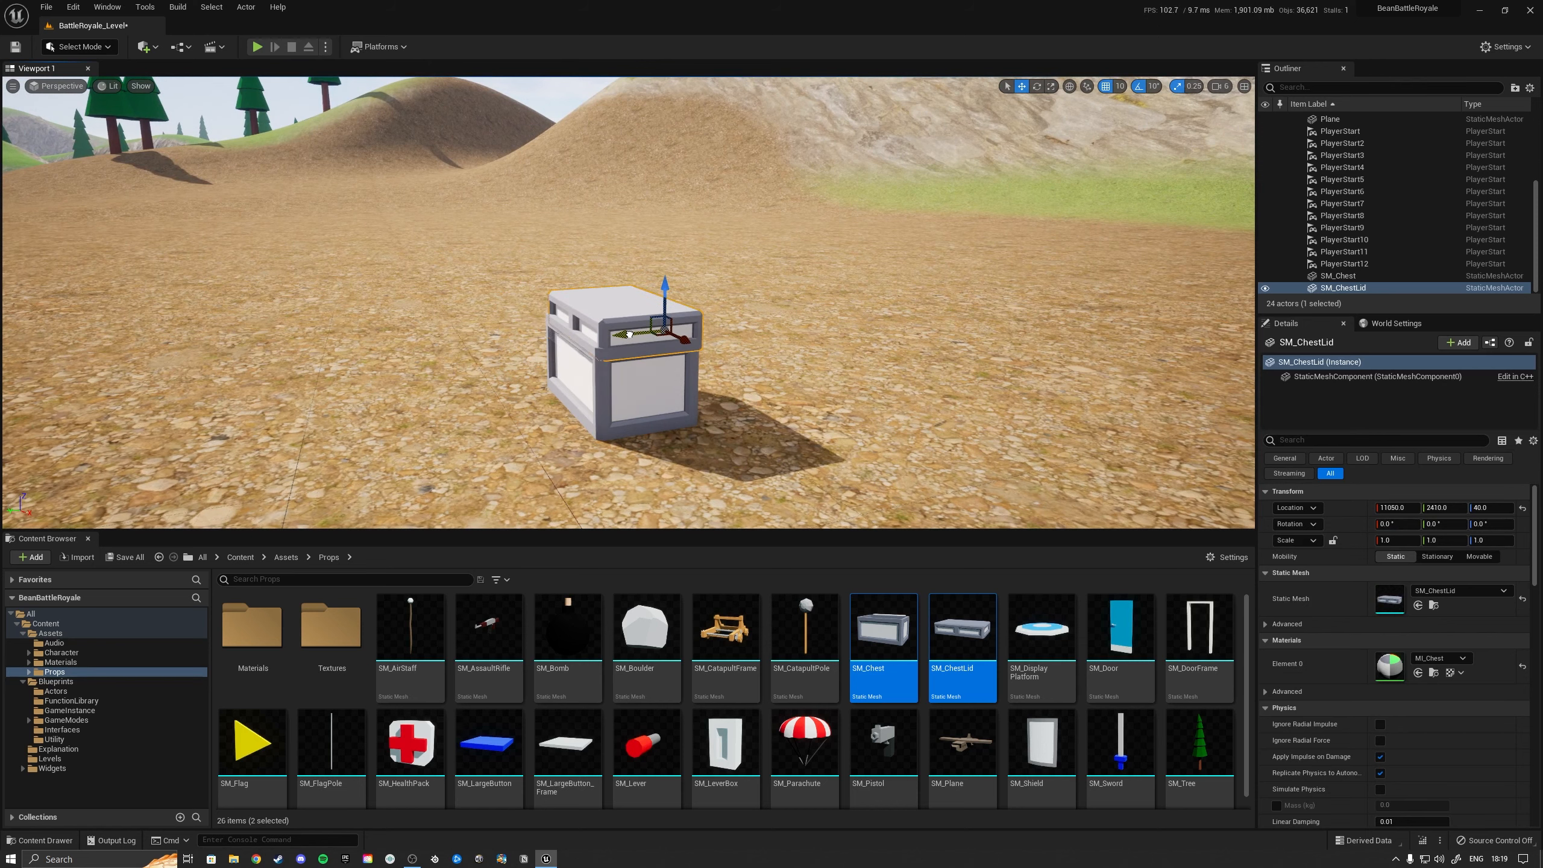
Step: Lower the camera speed and swing the chest lid open by rotating it to about -110° around X
click(1221, 86)
key(s)
right_drag(865, 297, 865, 297)
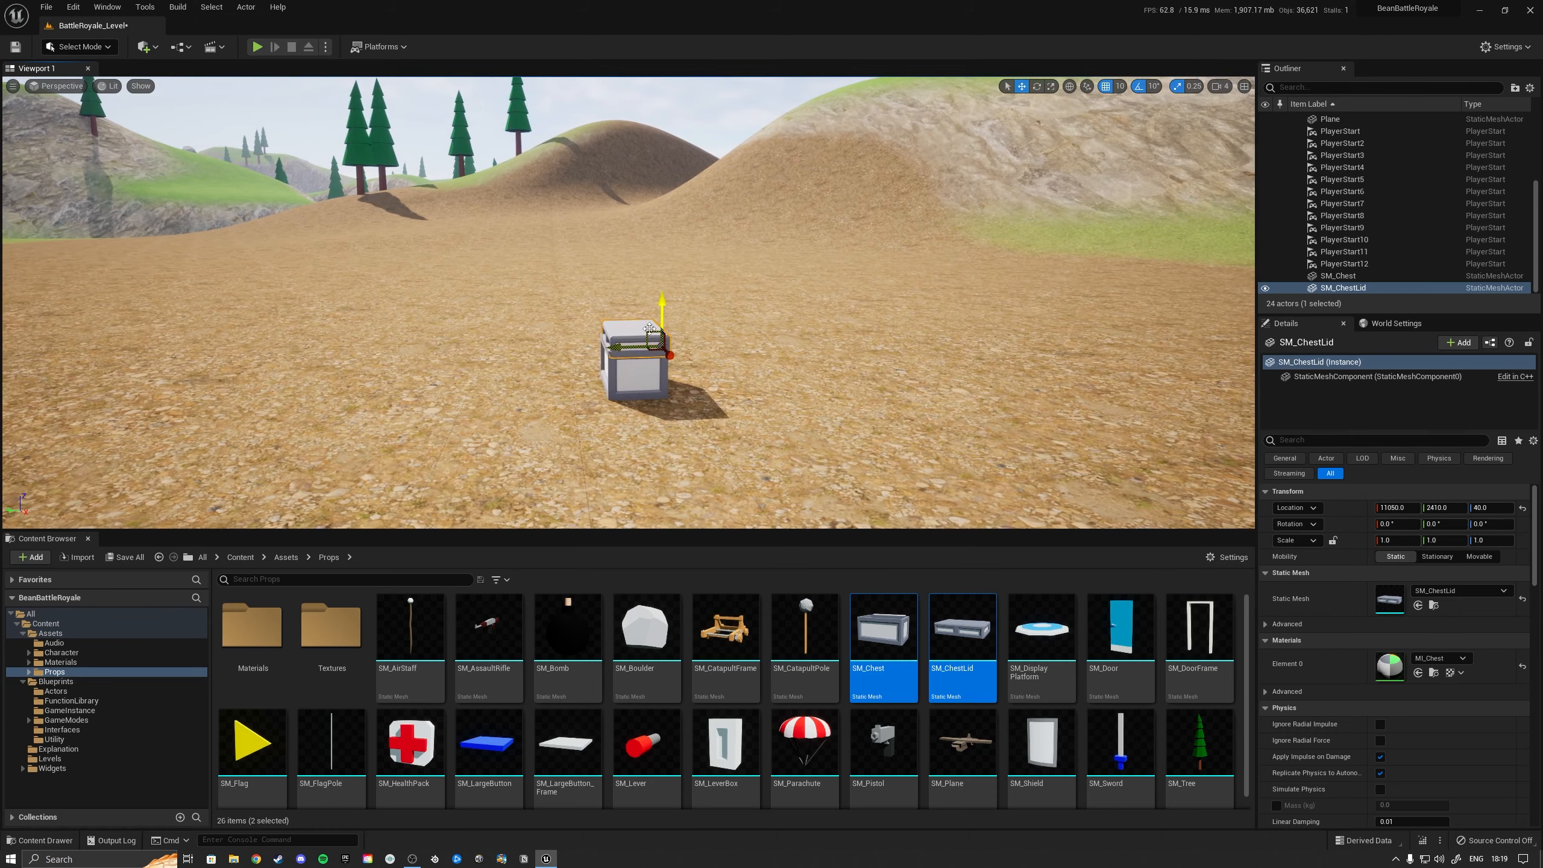
key(e)
drag(624, 308, 684, 308)
right_drag(708, 392, 649, 365)
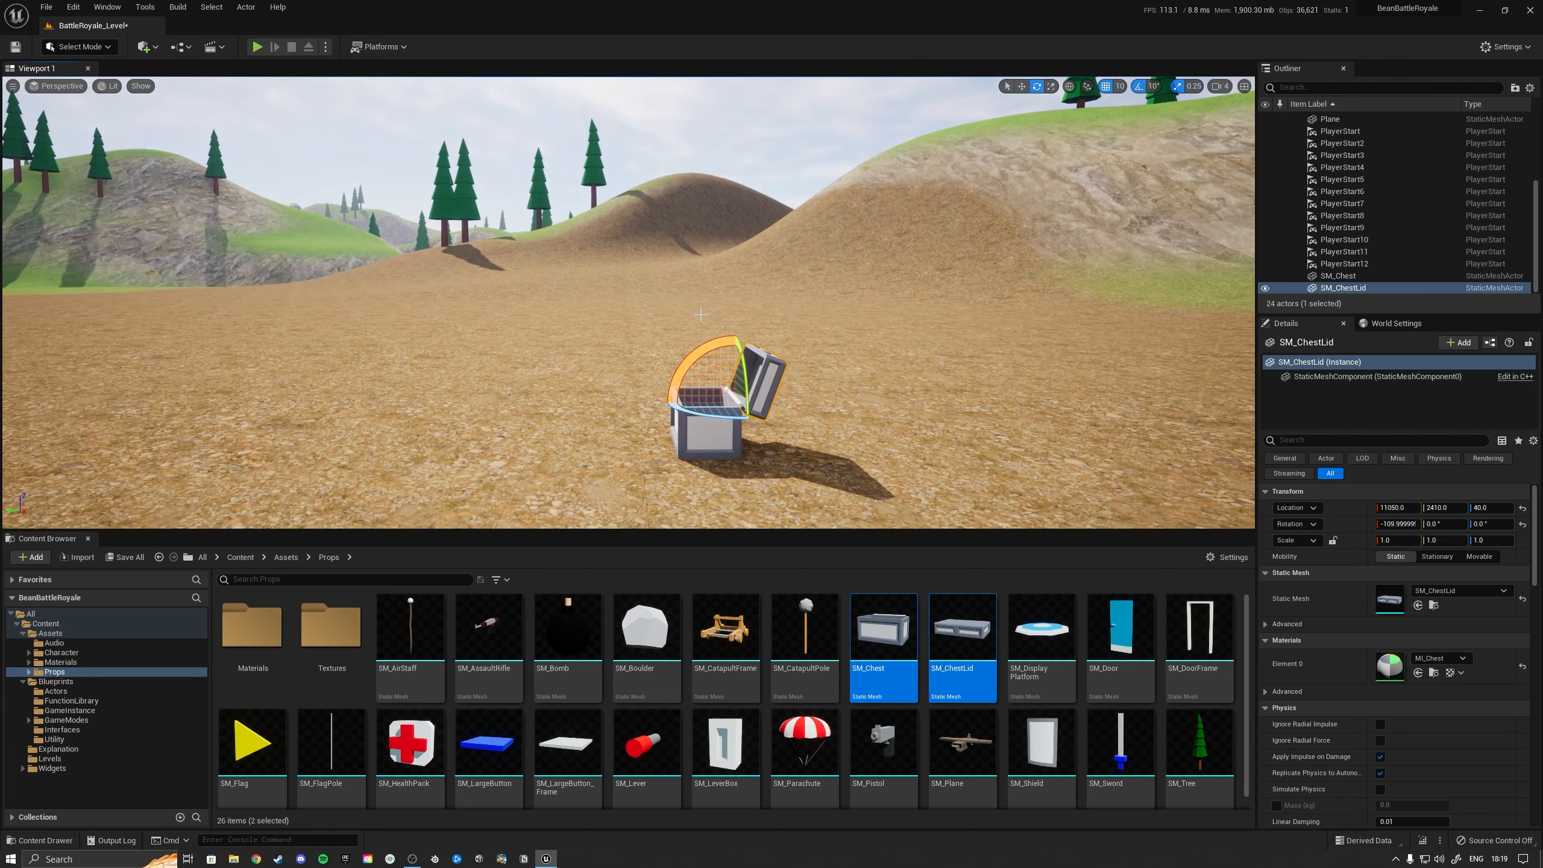
right_drag(701, 314, 634, 353)
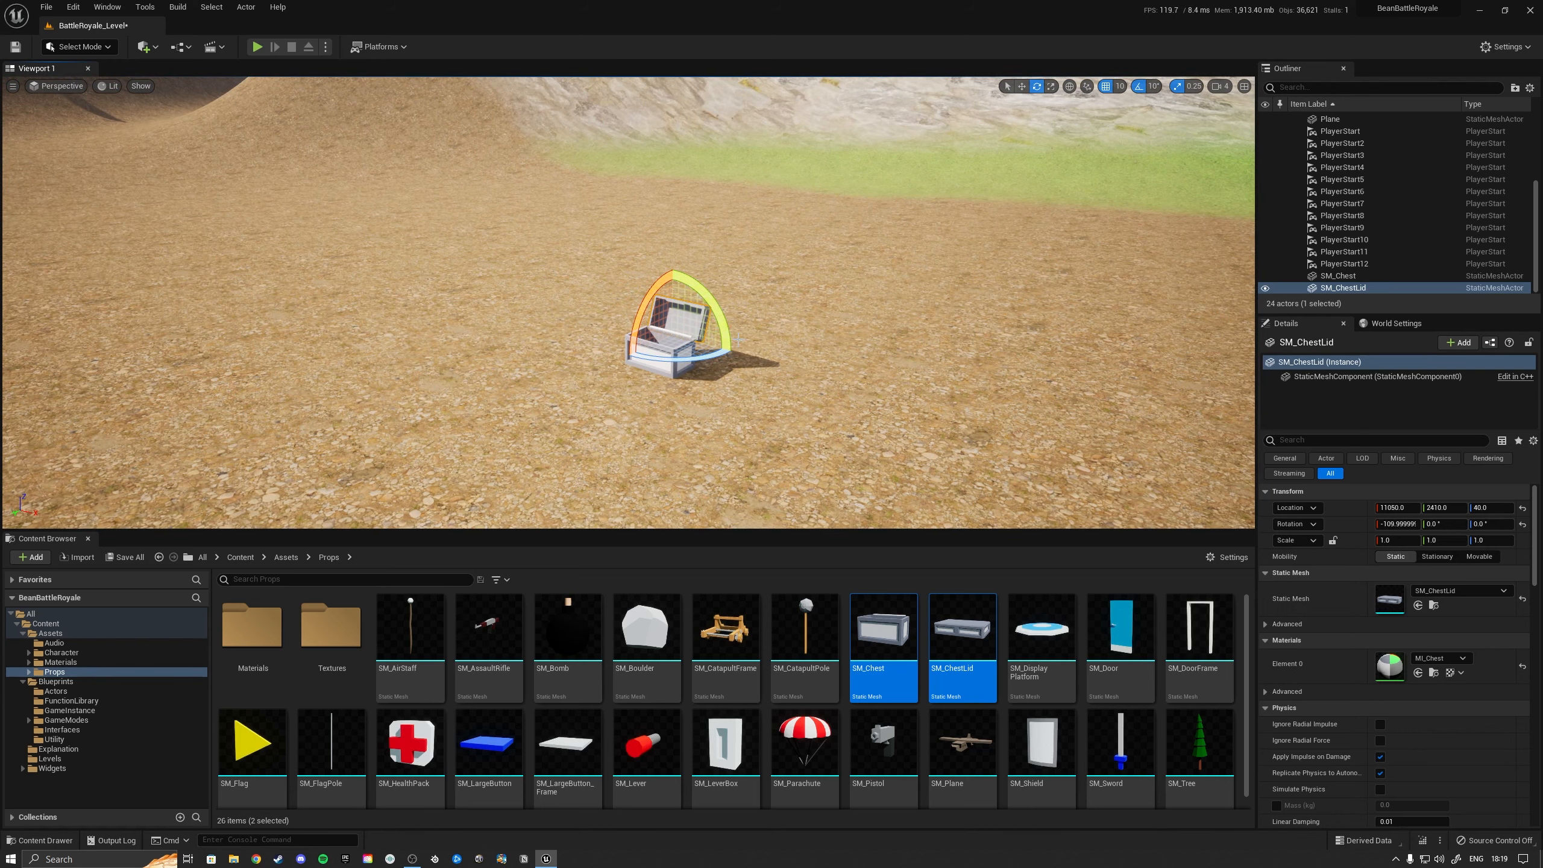
Step: Delete the chest lid and the chest from the level
key(s)
right_drag(771, 320, 675, 293)
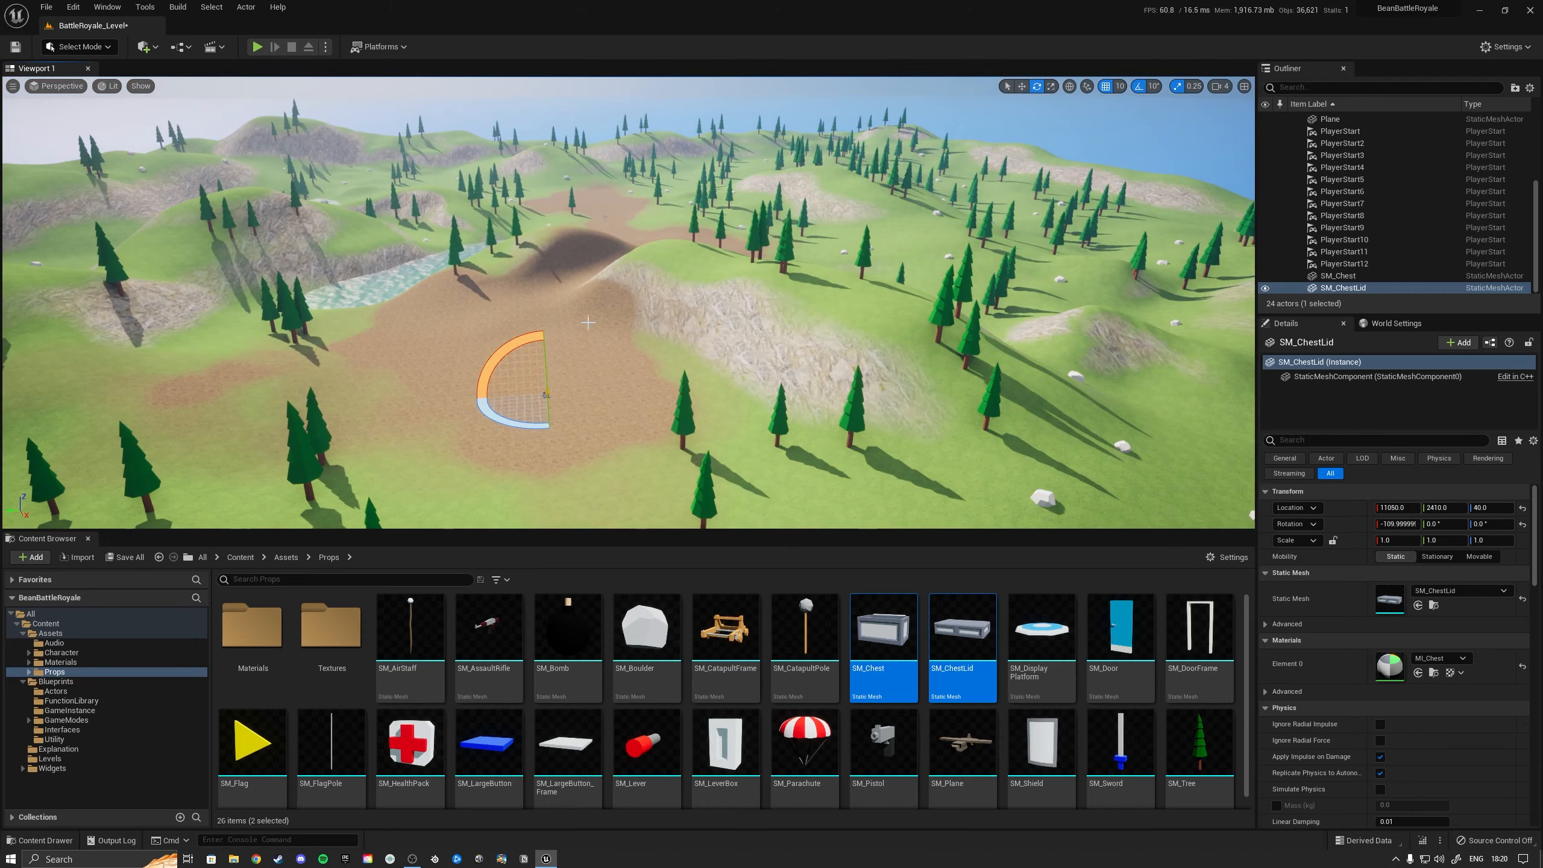
key(w)
right_drag(684, 380, 677, 334)
key(f)
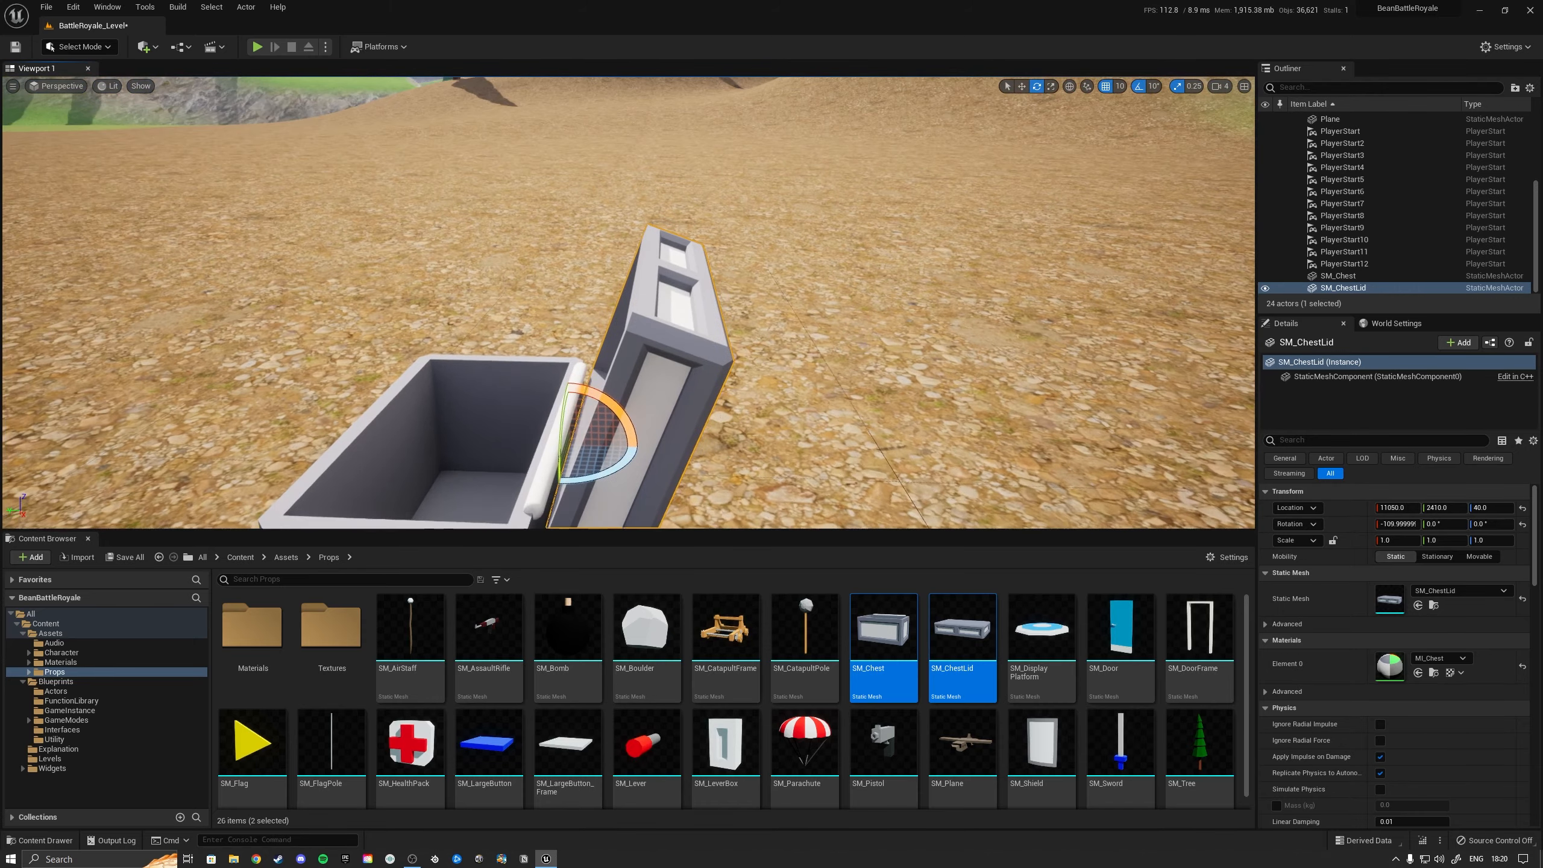
key(Delete)
click(561, 410)
key(Delete)
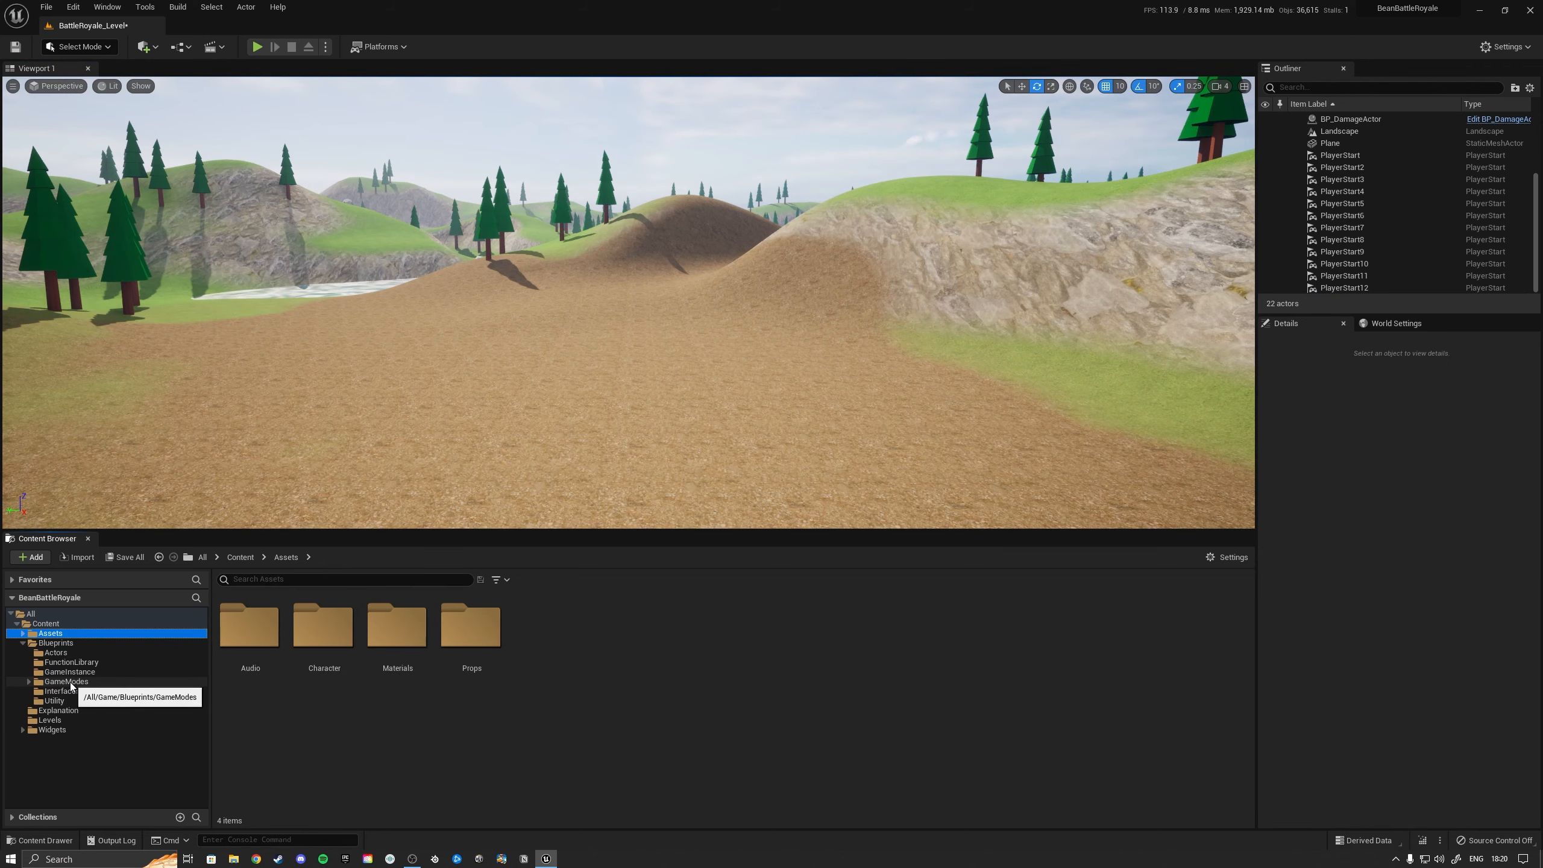
Step: Open the BP_Airplane blueprint from the Actors folder and dock its editor beside the level tab
click(56, 652)
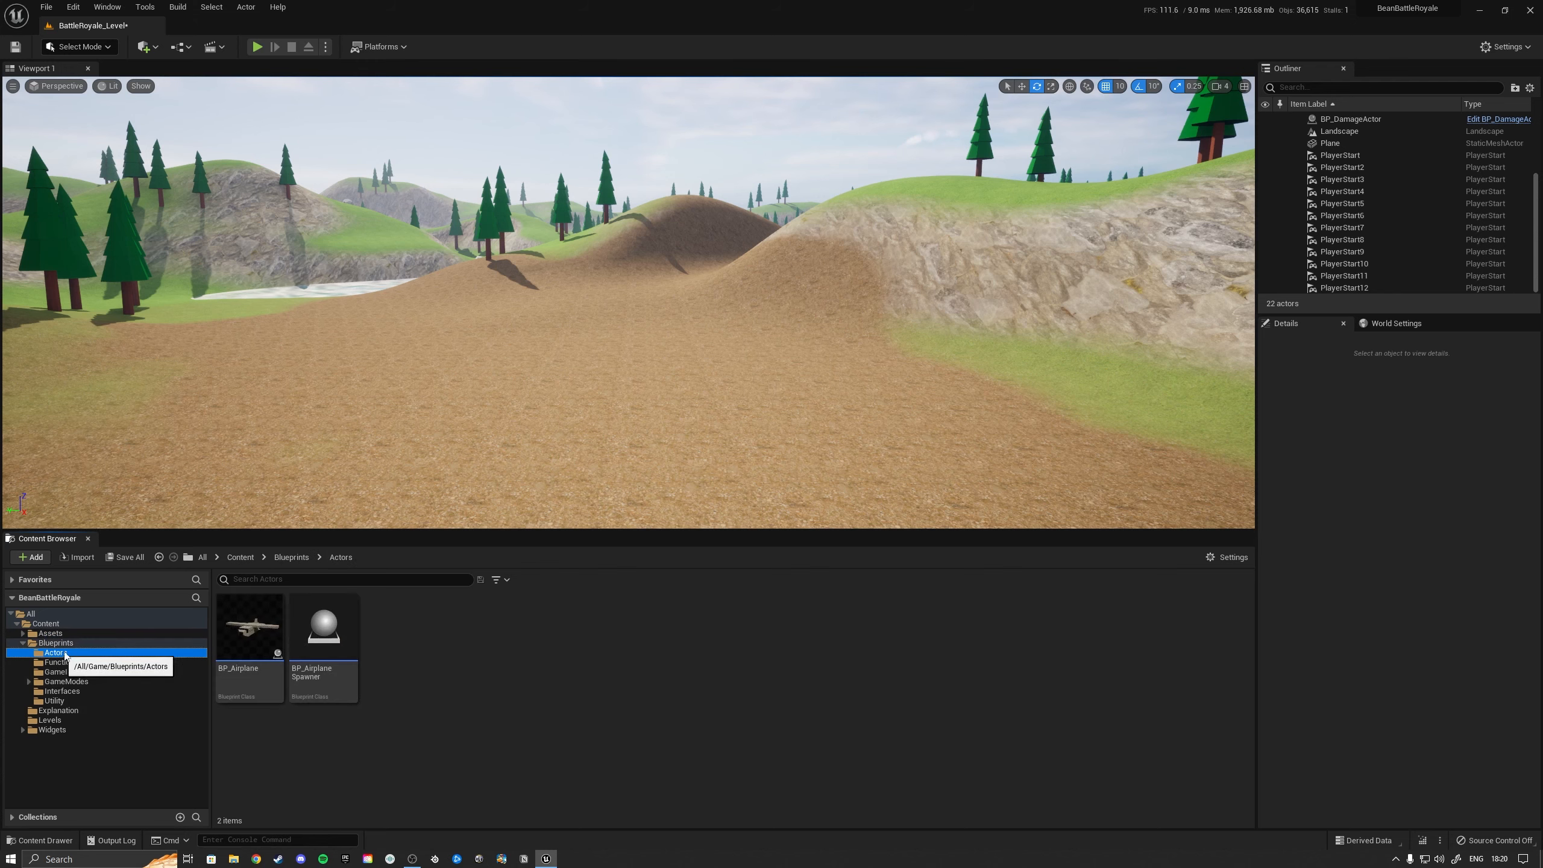
click(250, 665)
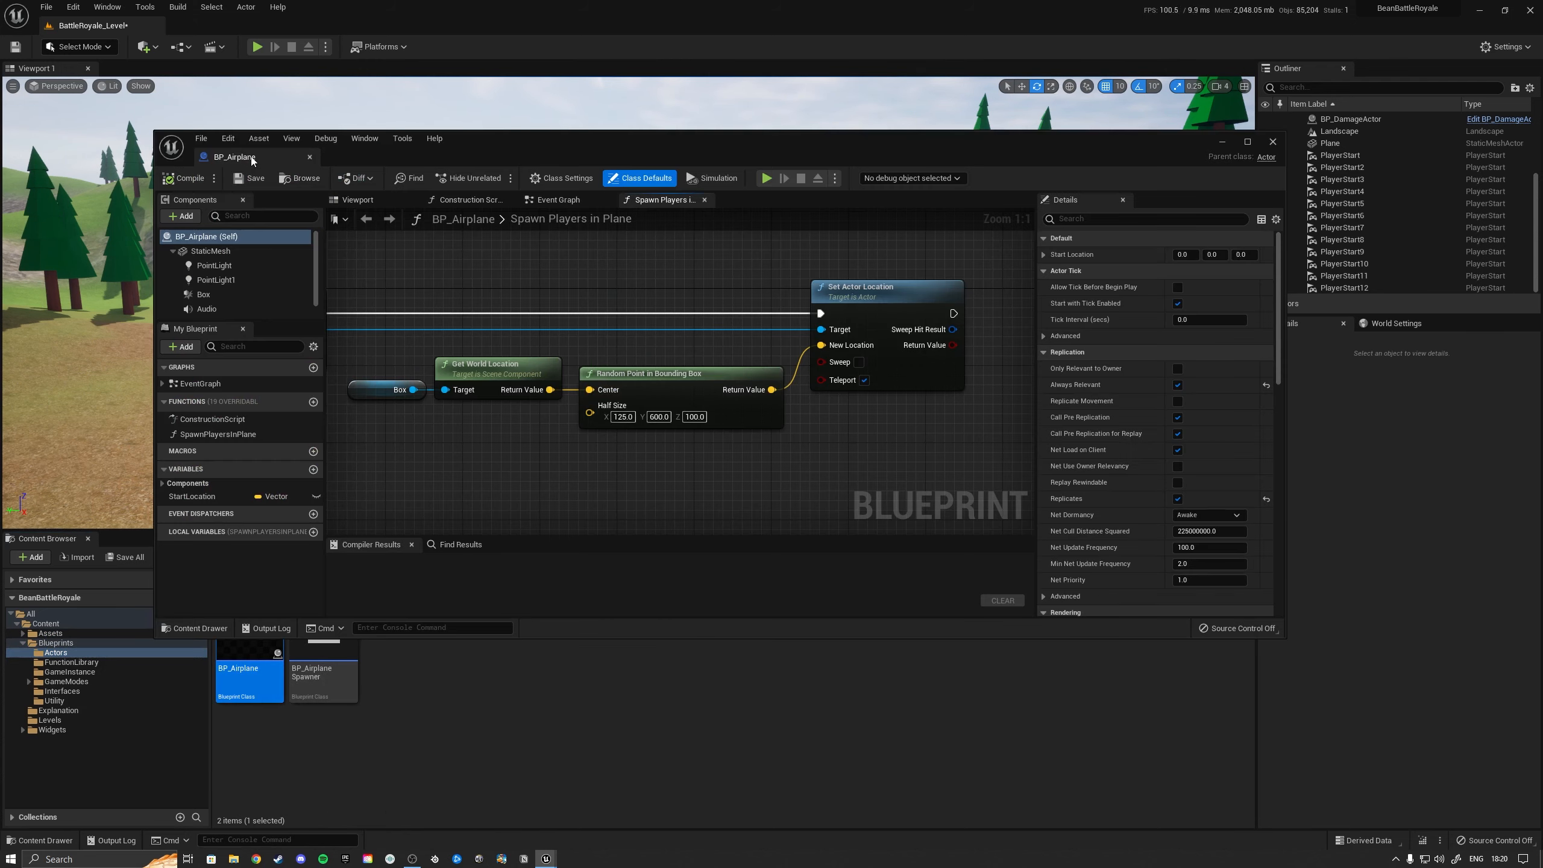
drag(251, 160, 231, 31)
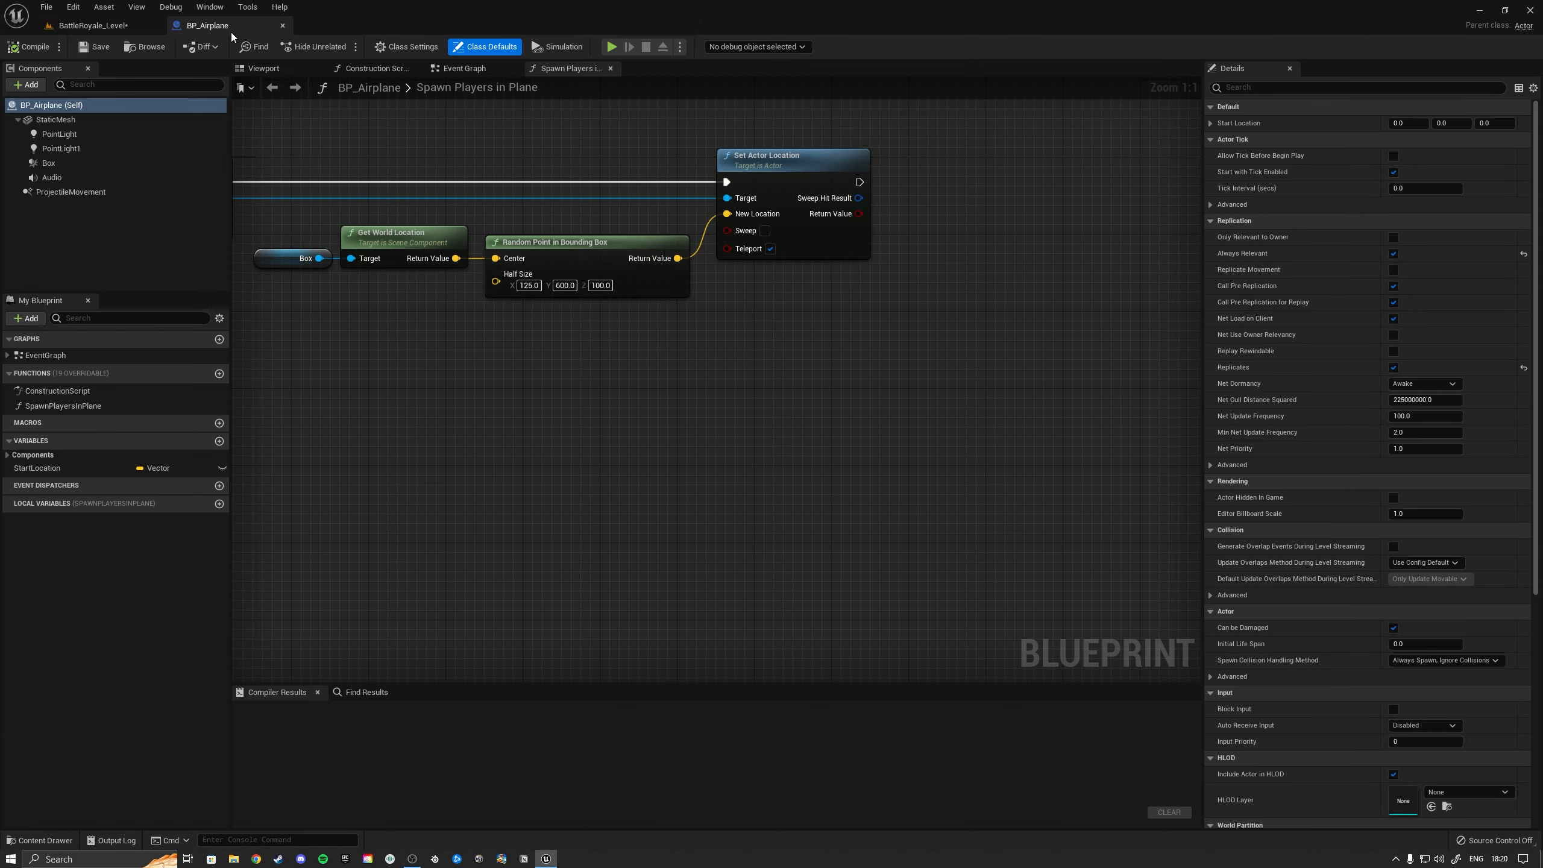
Step: Inspect the airplane's interior and its box volume in the blueprint's 3D preview
click(468, 70)
click(263, 68)
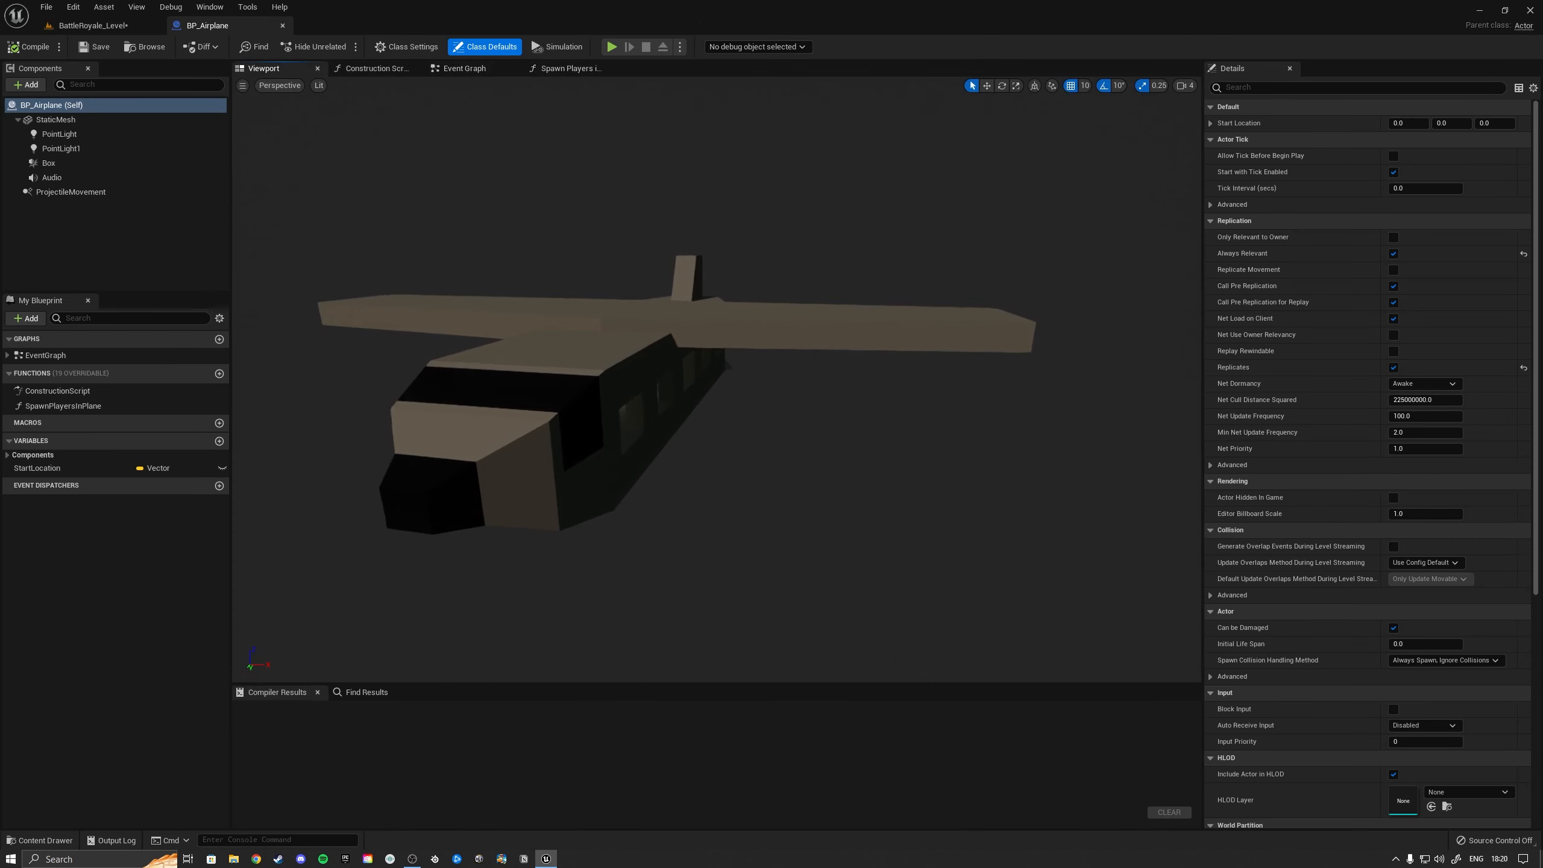
key(w)
right_drag(717, 379, 750, 305)
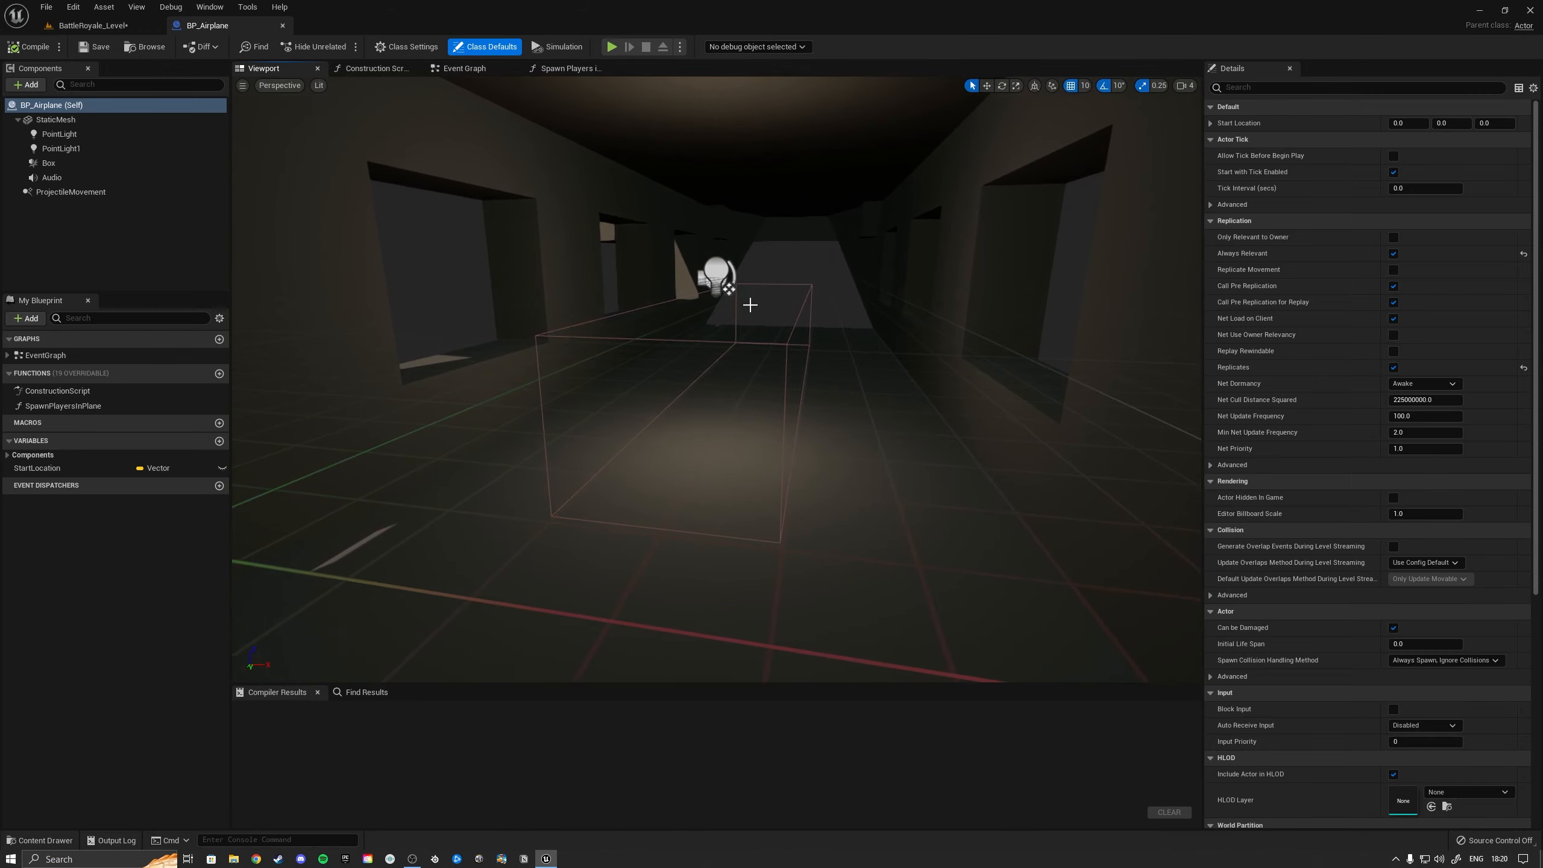
Step: Examine the random-location nodes in the Spawn Players in Plane function and the Box component they use
click(464, 68)
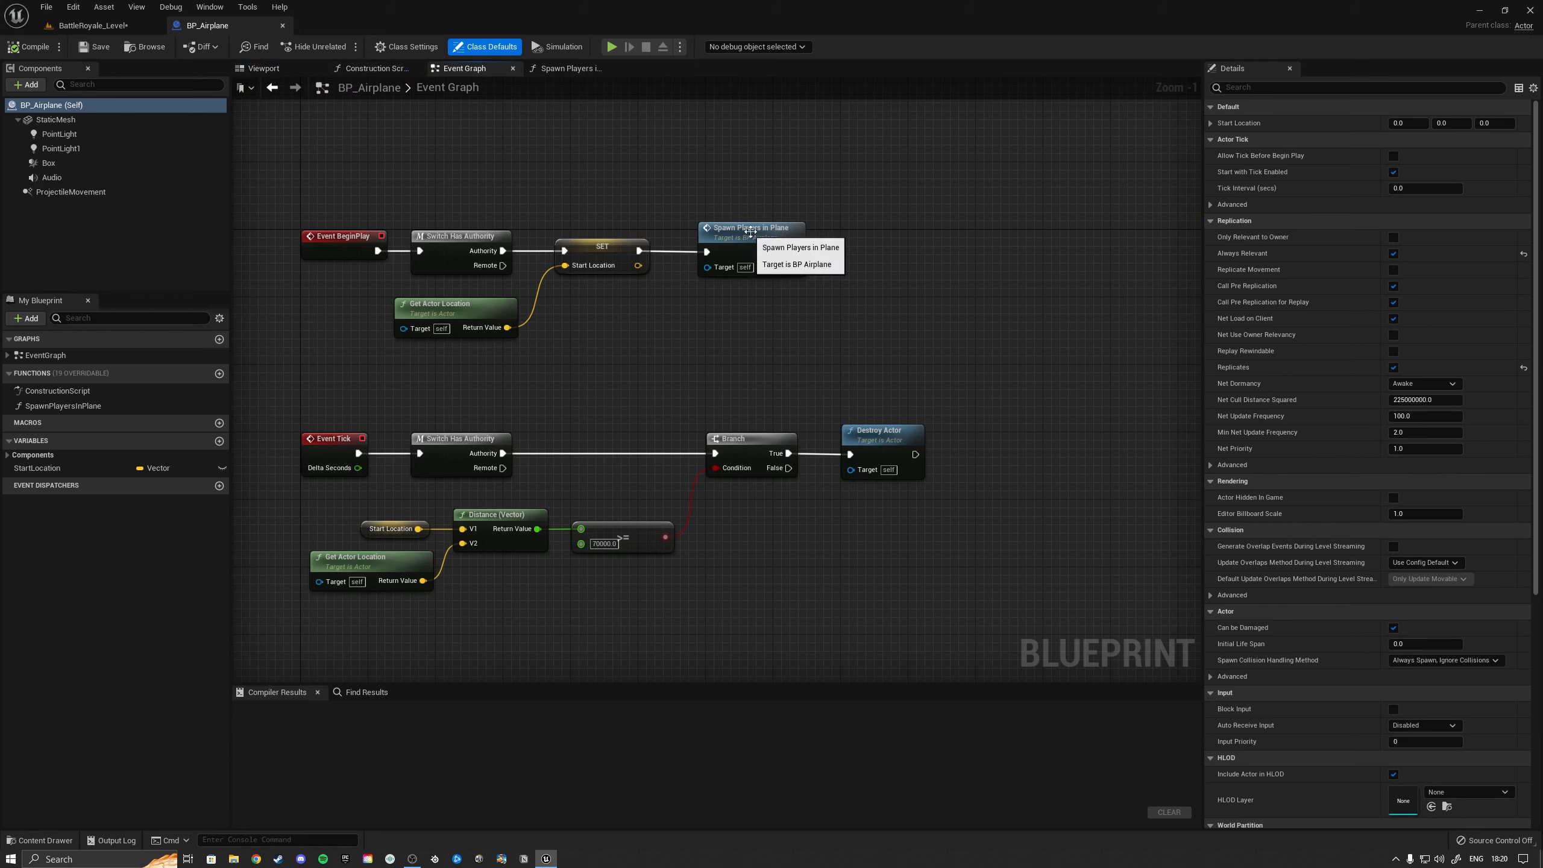
double_click(764, 234)
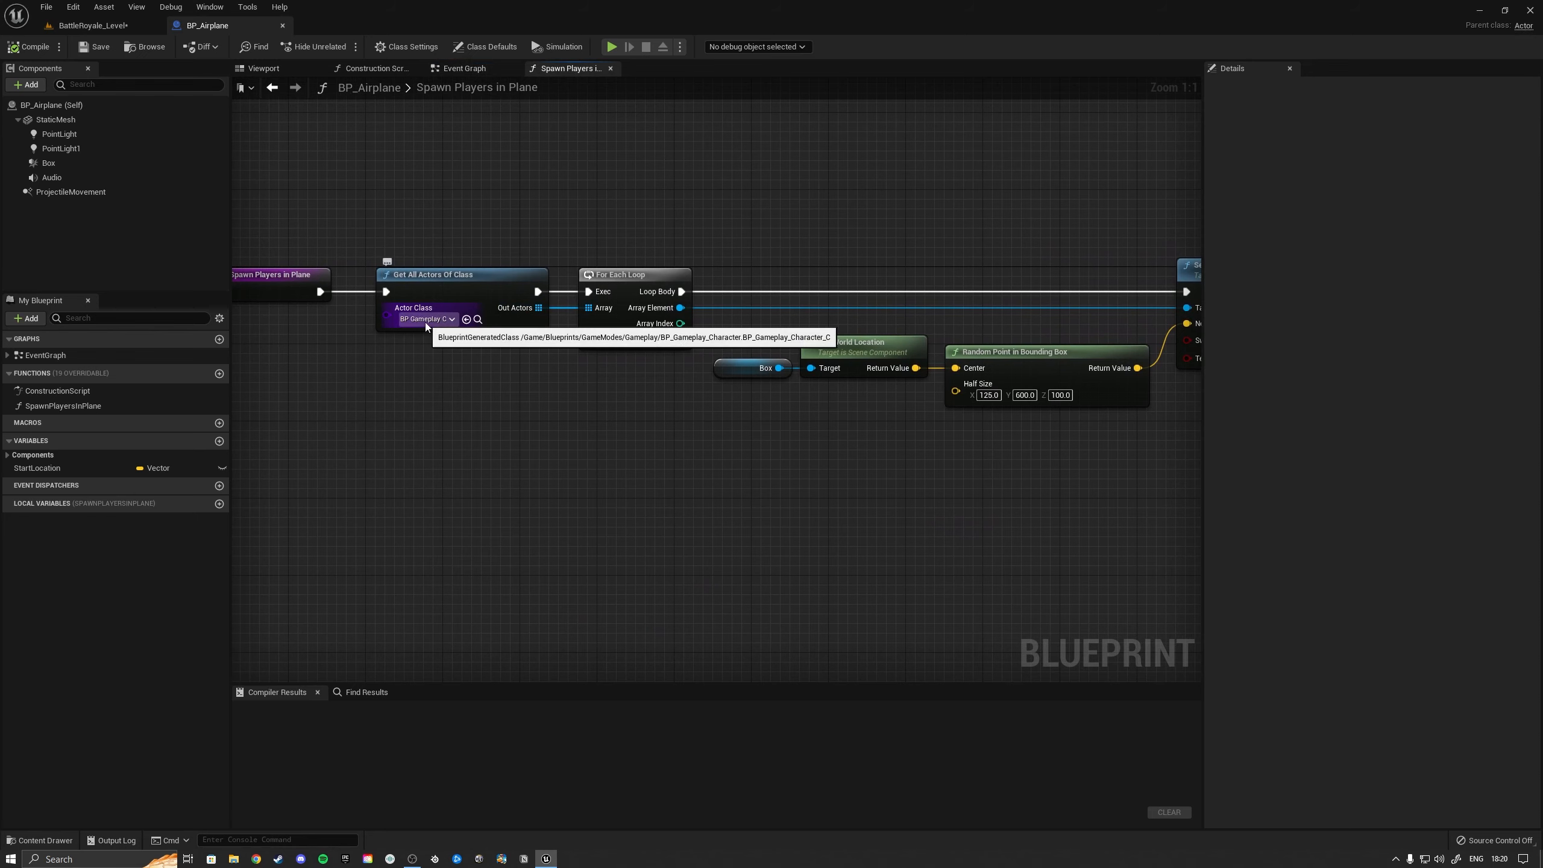
right_drag(866, 239, 439, 257)
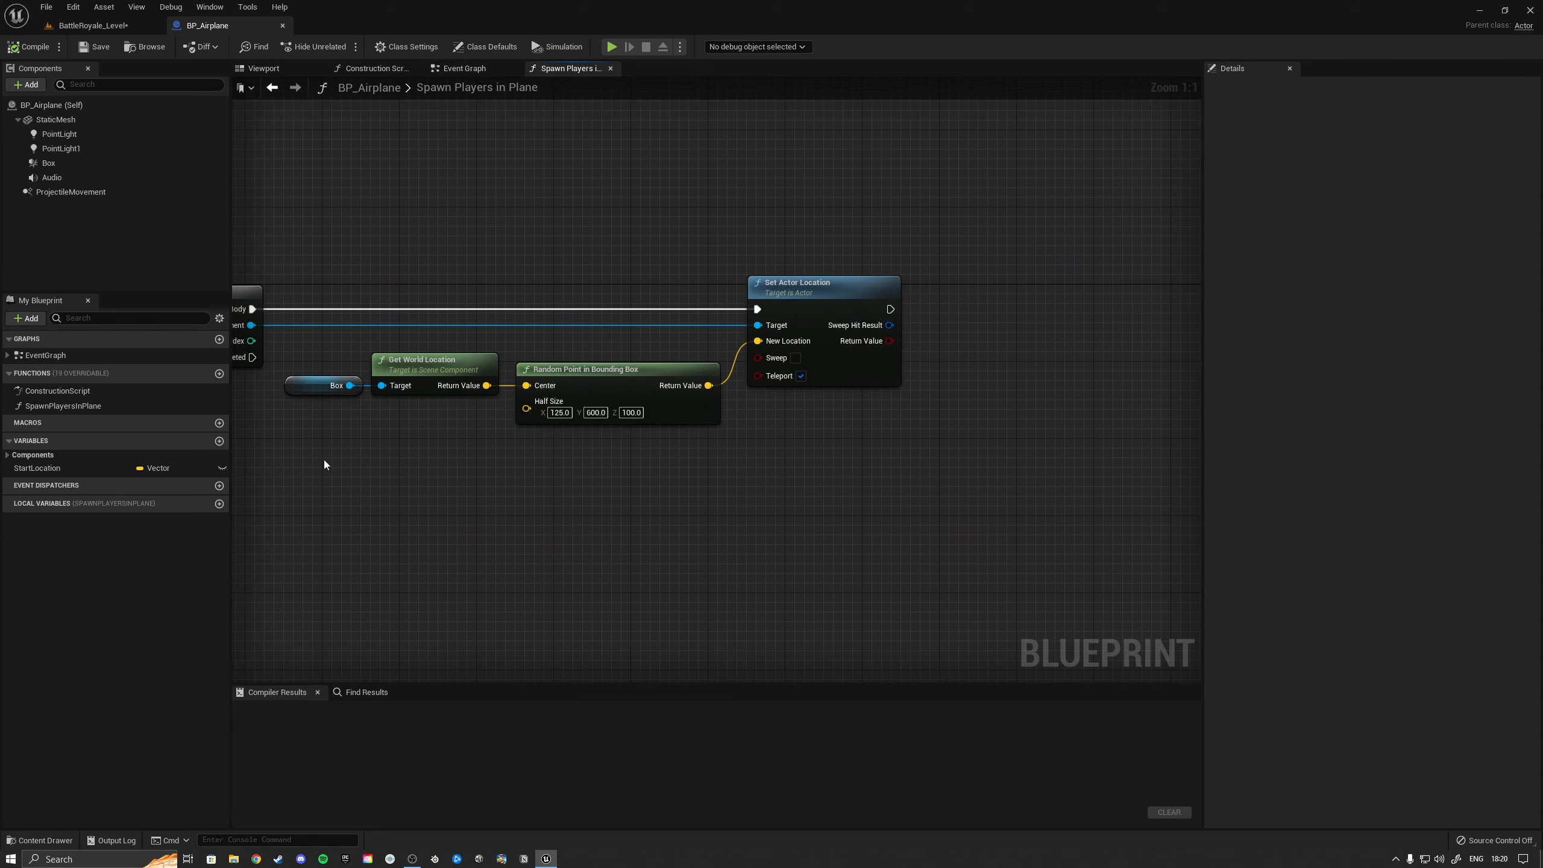
drag(324, 465, 786, 276)
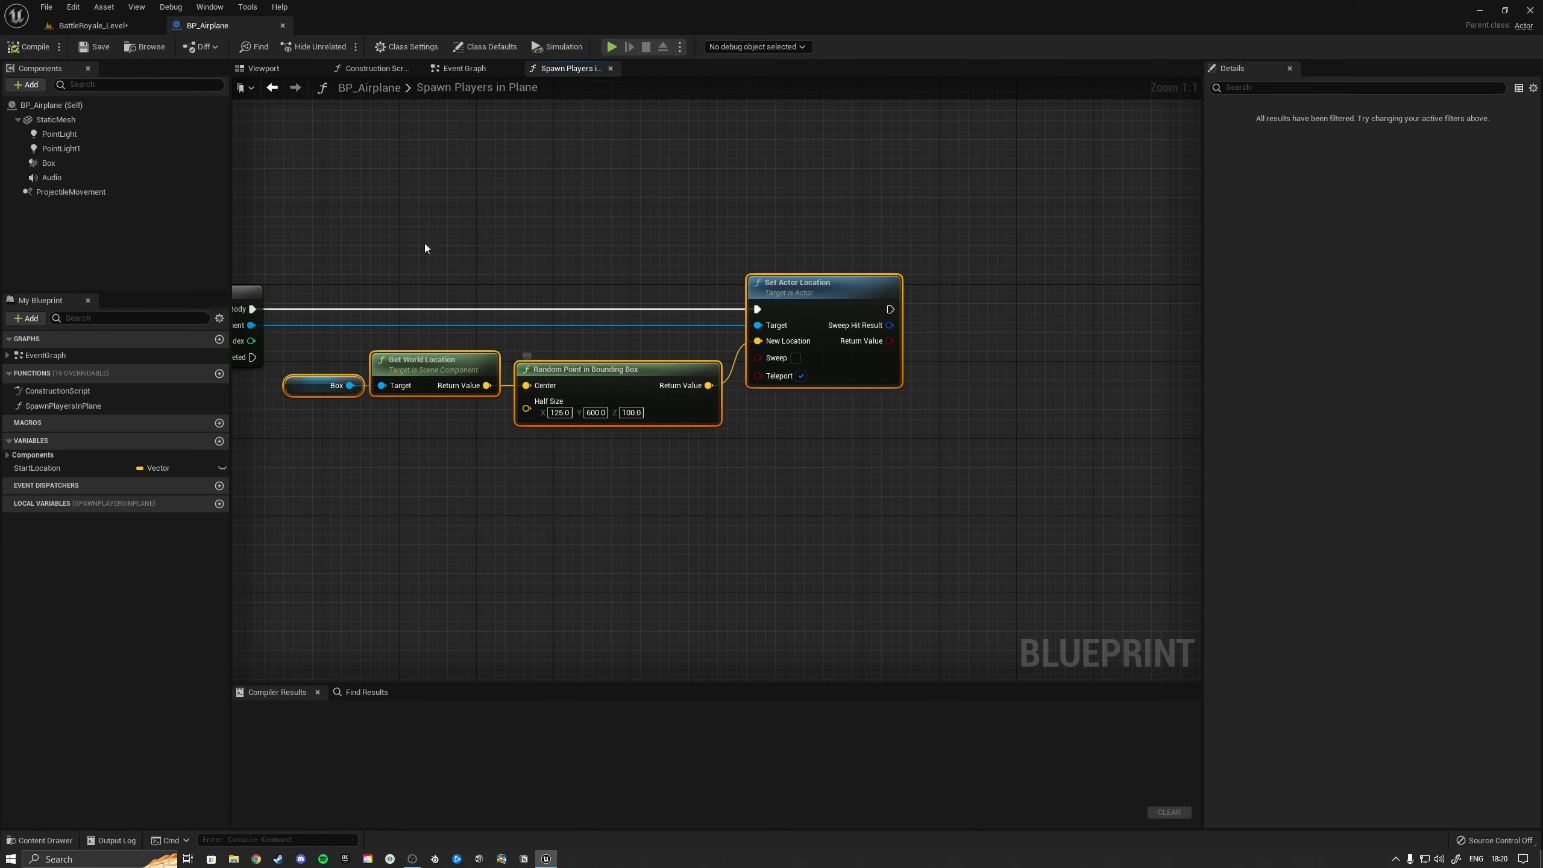
drag(322, 419, 408, 384)
click(270, 68)
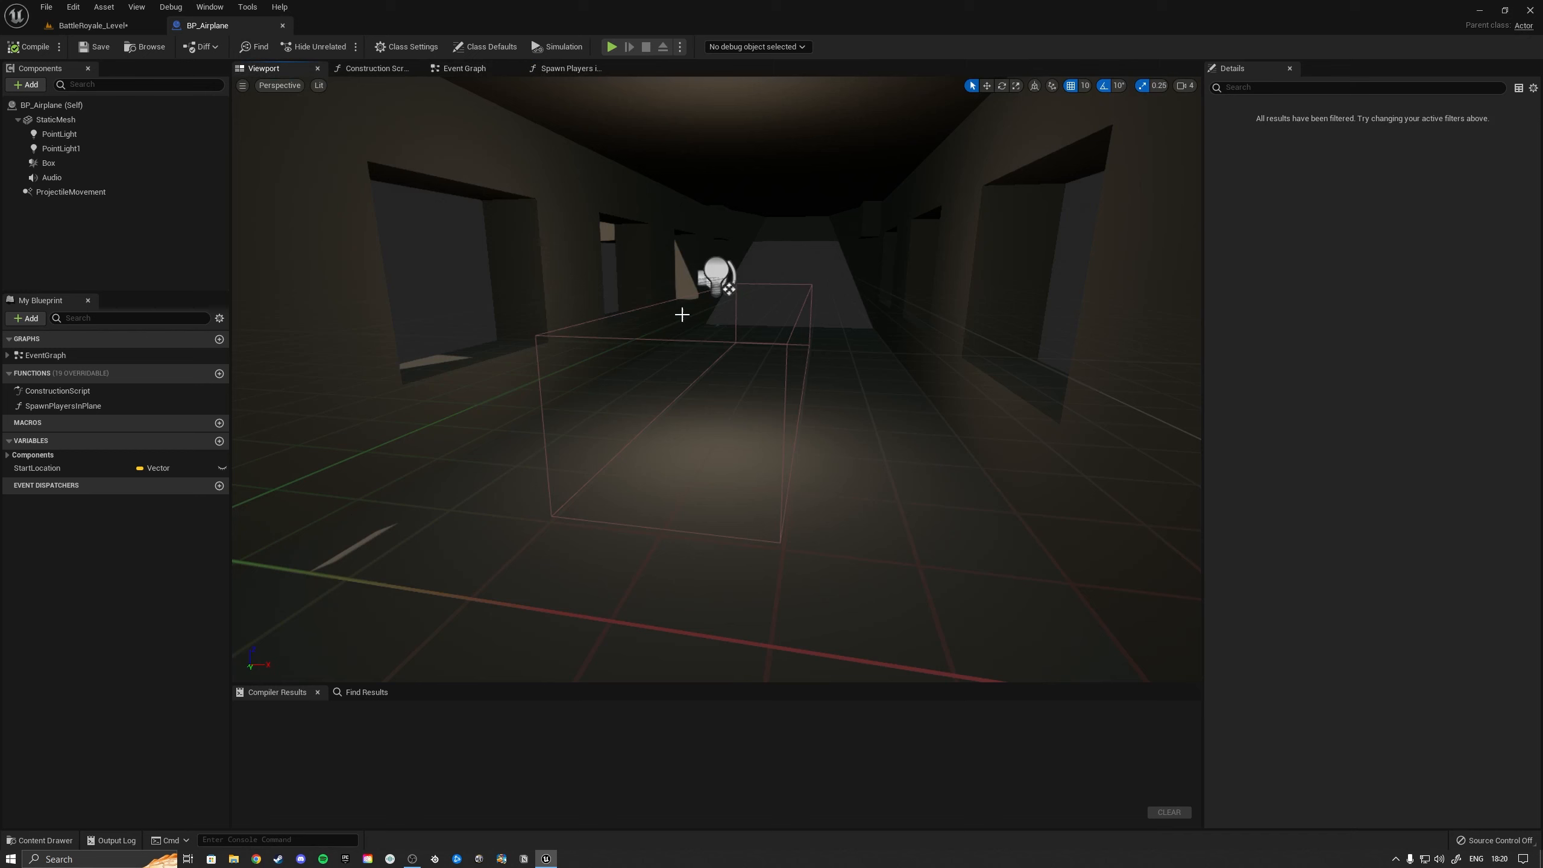
click(785, 344)
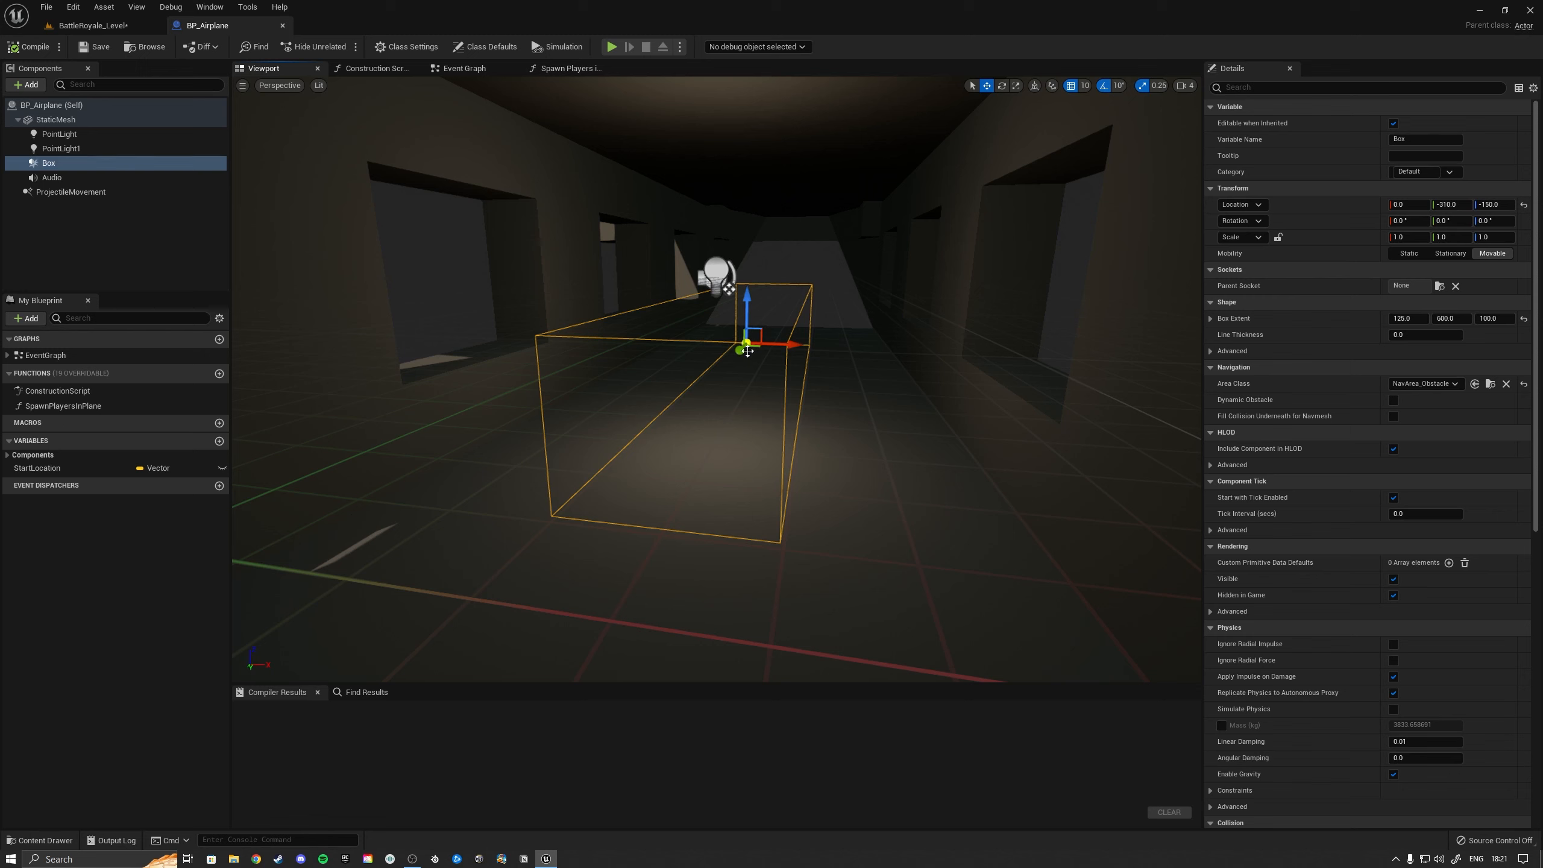
Step: Return to BattleRoyale_Level and examine the whole island from high above
click(91, 25)
mouse_move(605, 268)
right_down()
mouse_move(489, 266)
mouse_move(549, 284)
mouse_move(607, 275)
right_up()
key(s)
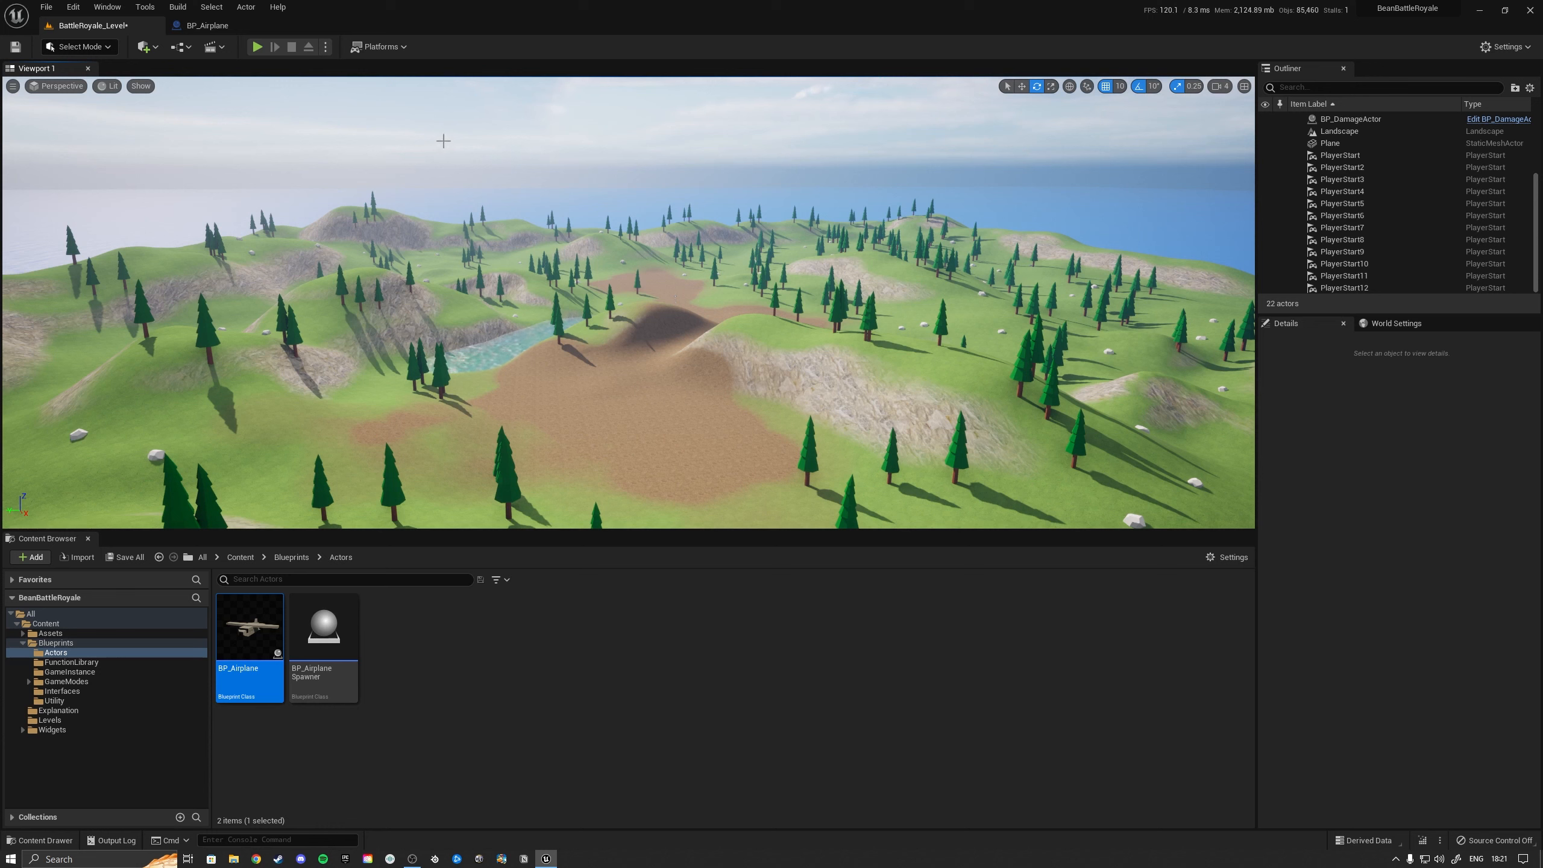
click(1222, 85)
right_drag(1032, 243, 1033, 282)
key(s)
scroll(1033, 265, up, 1)
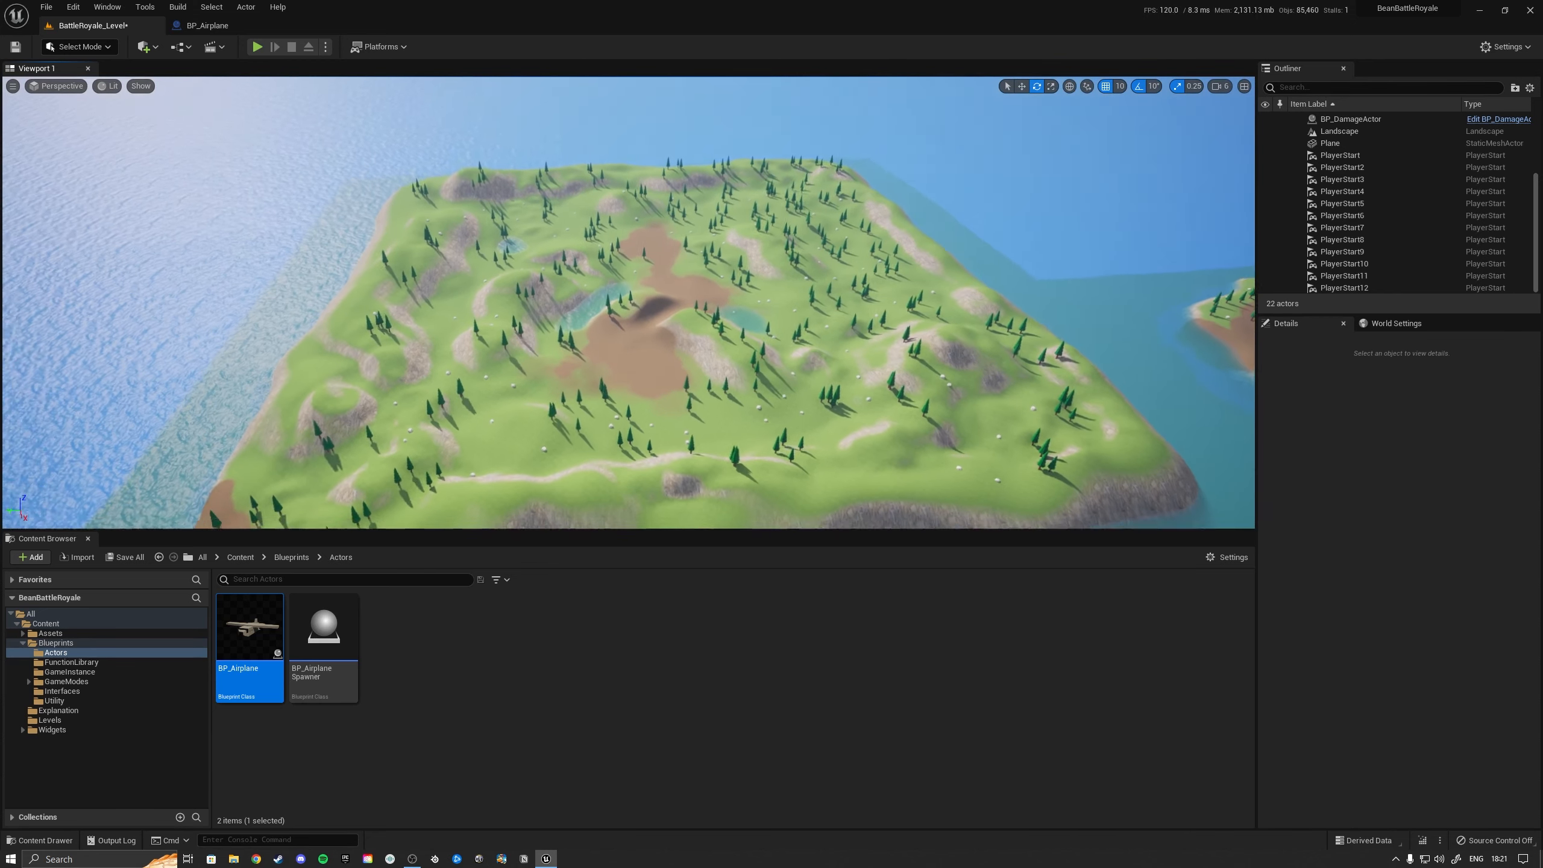
right_drag(464, 175, 464, 182)
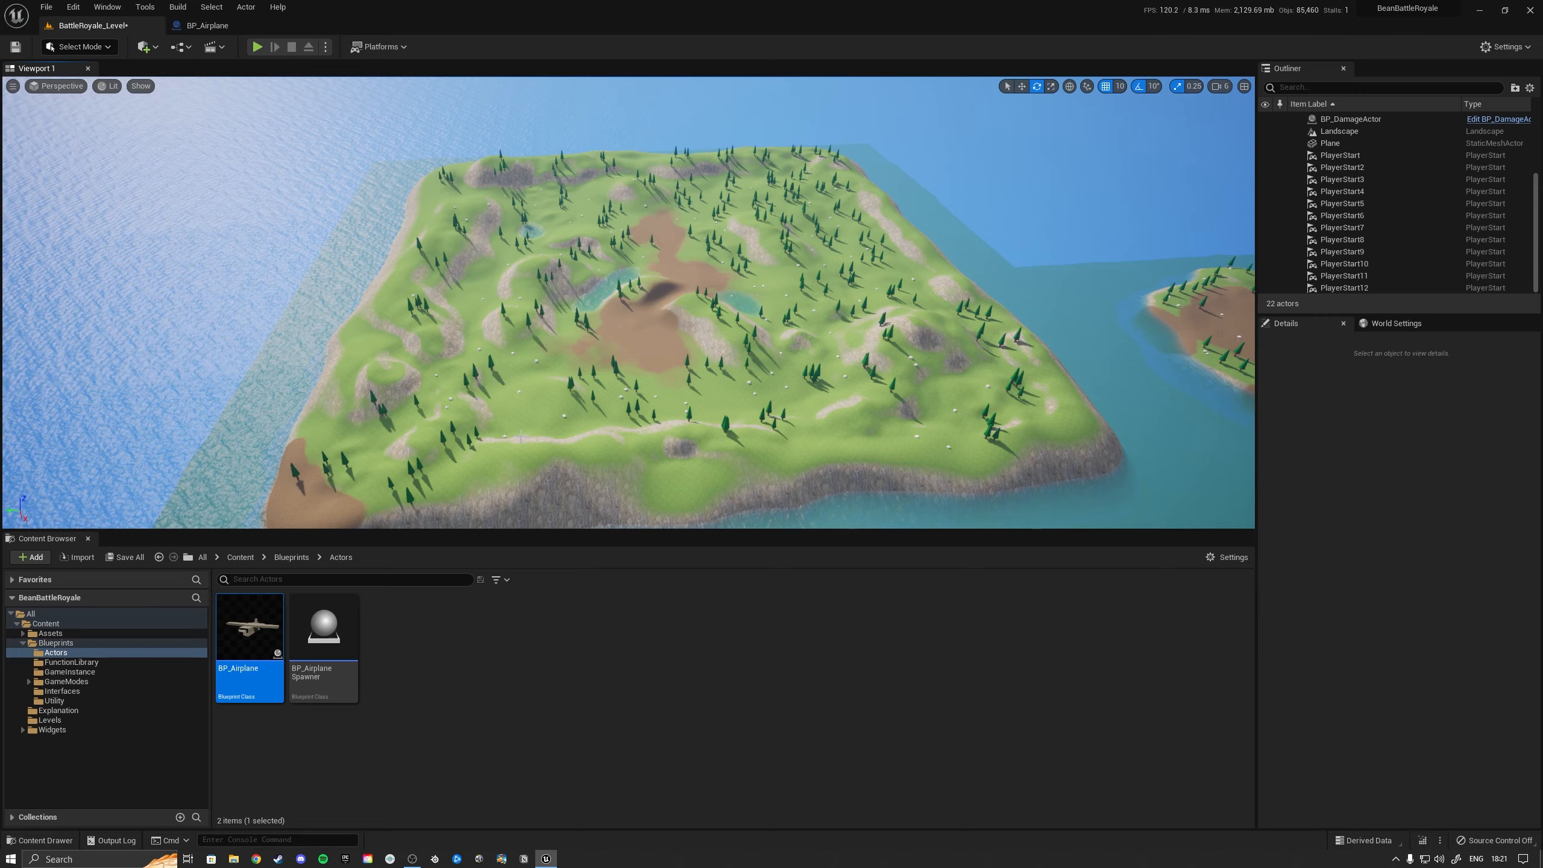
Step: Examine the island's terrain up close, from the coastal hills and slopes to the central dirt area
key(w)
right_drag(629, 303, 573, 274)
right_drag(620, 389, 527, 294)
key(s)
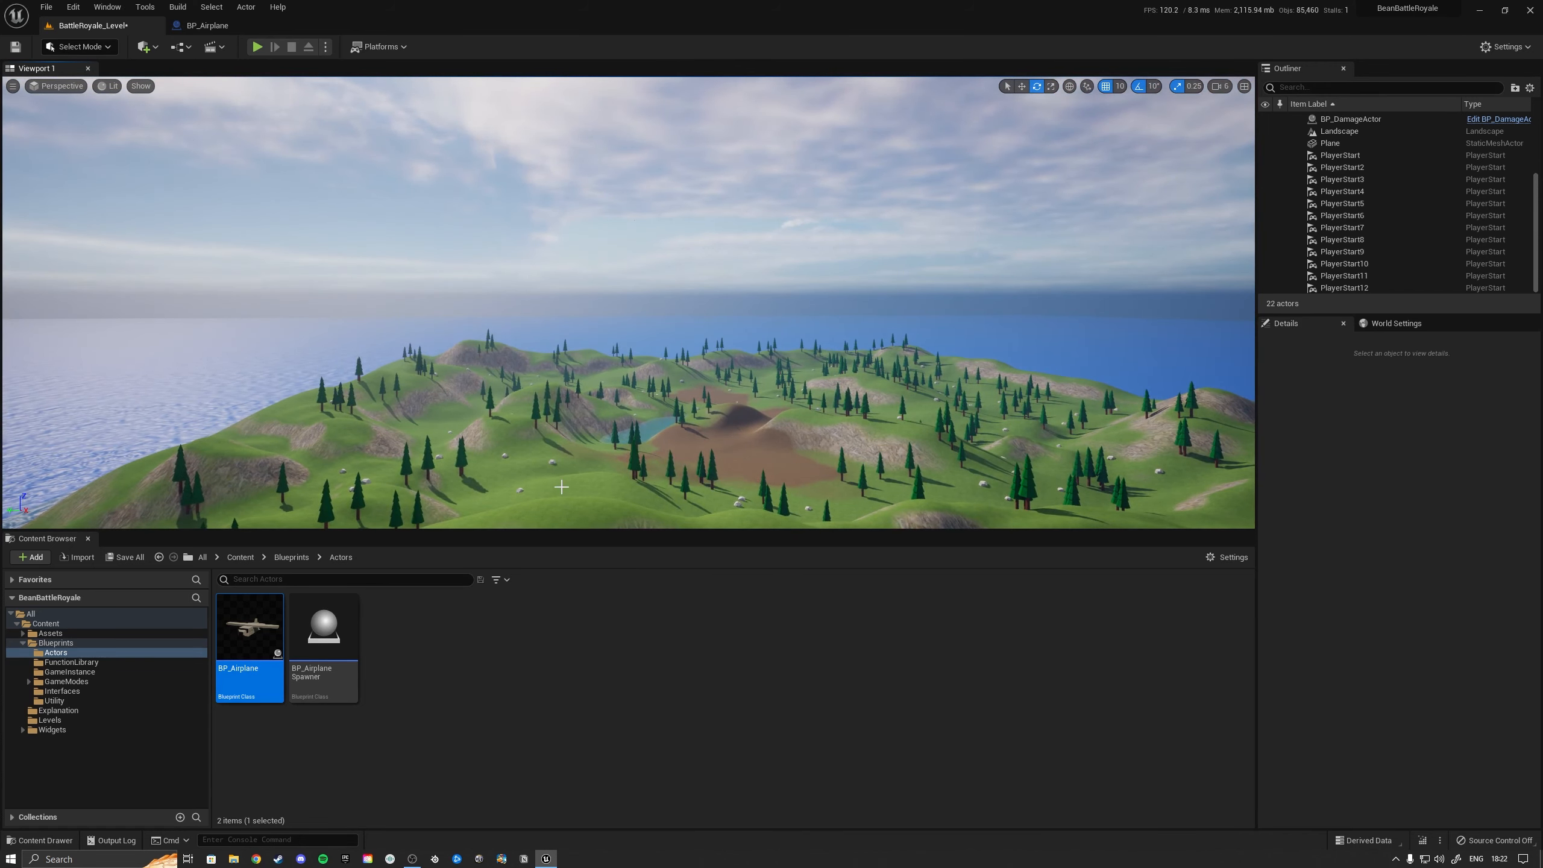
key(w)
right_drag(618, 462, 436, 488)
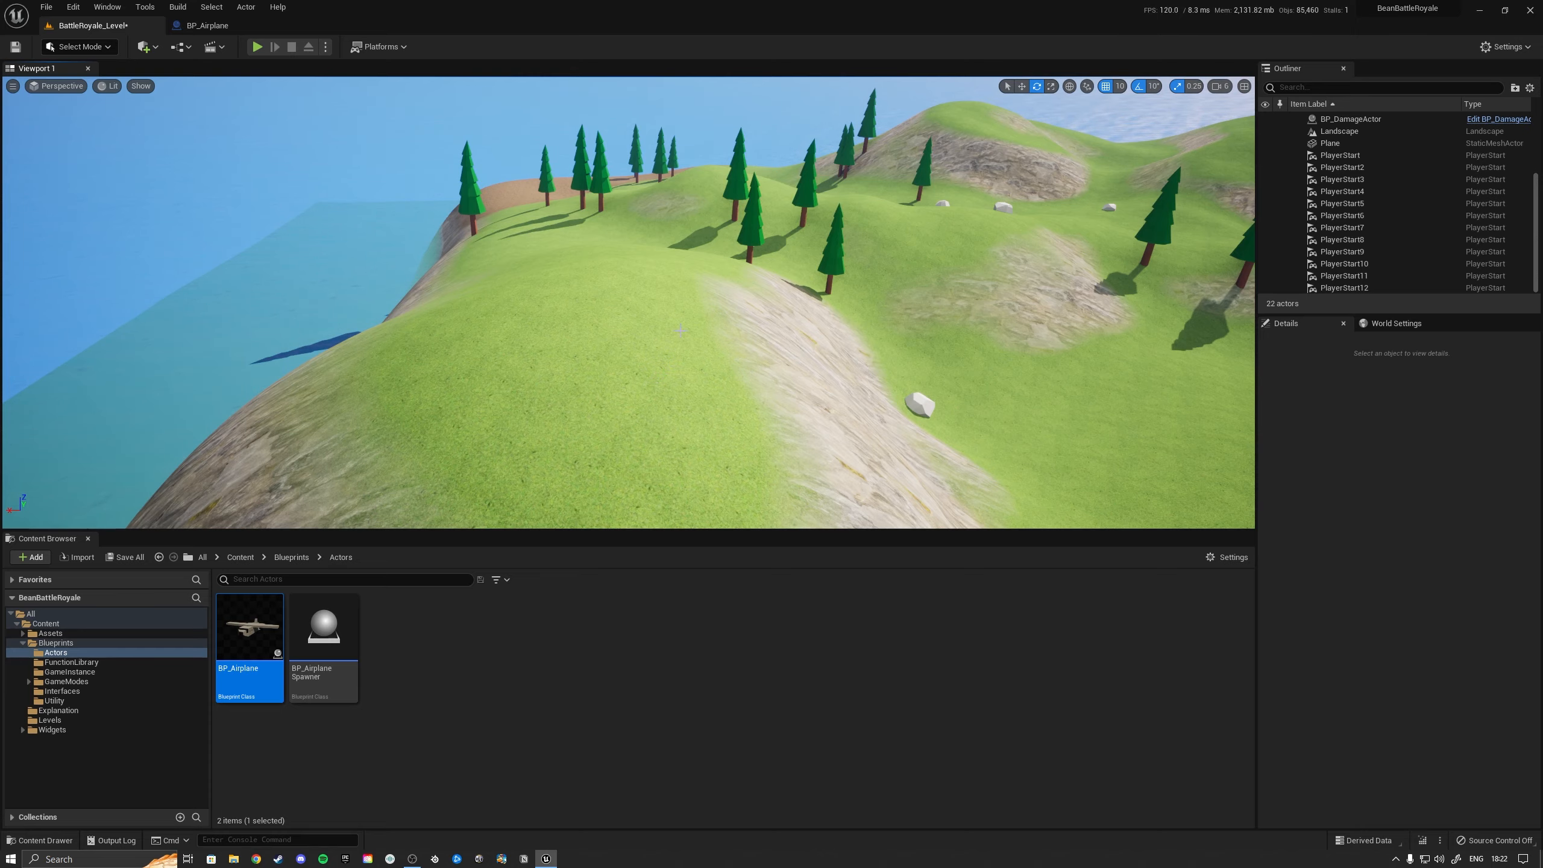
key(s)
right_drag(786, 374, 781, 344)
right_drag(551, 345, 550, 341)
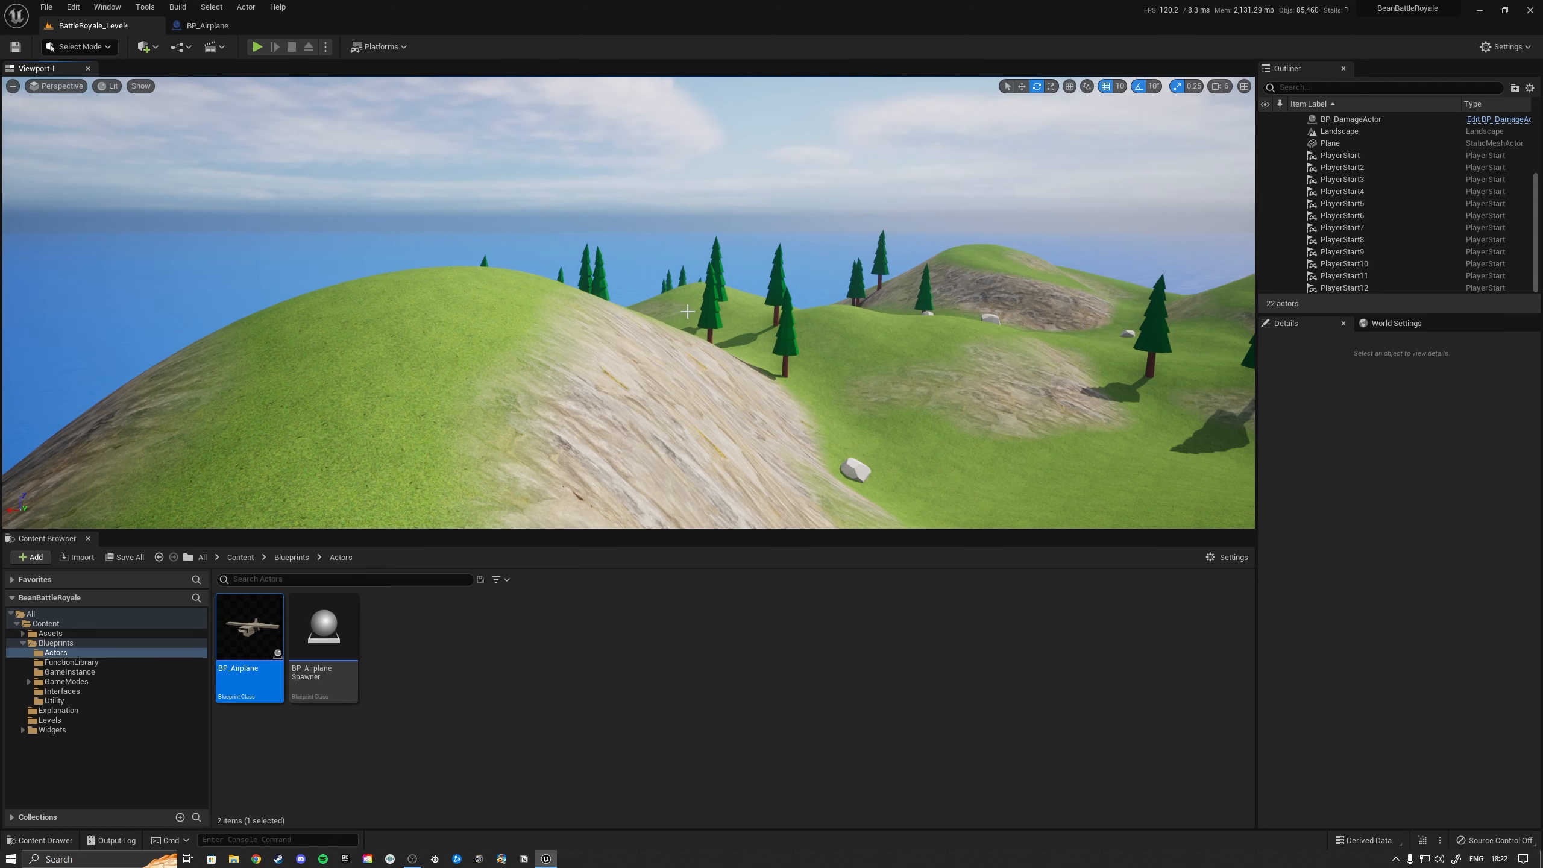
mouse_move(688, 312)
right_down()
mouse_move(899, 307)
mouse_move(702, 318)
right_up()
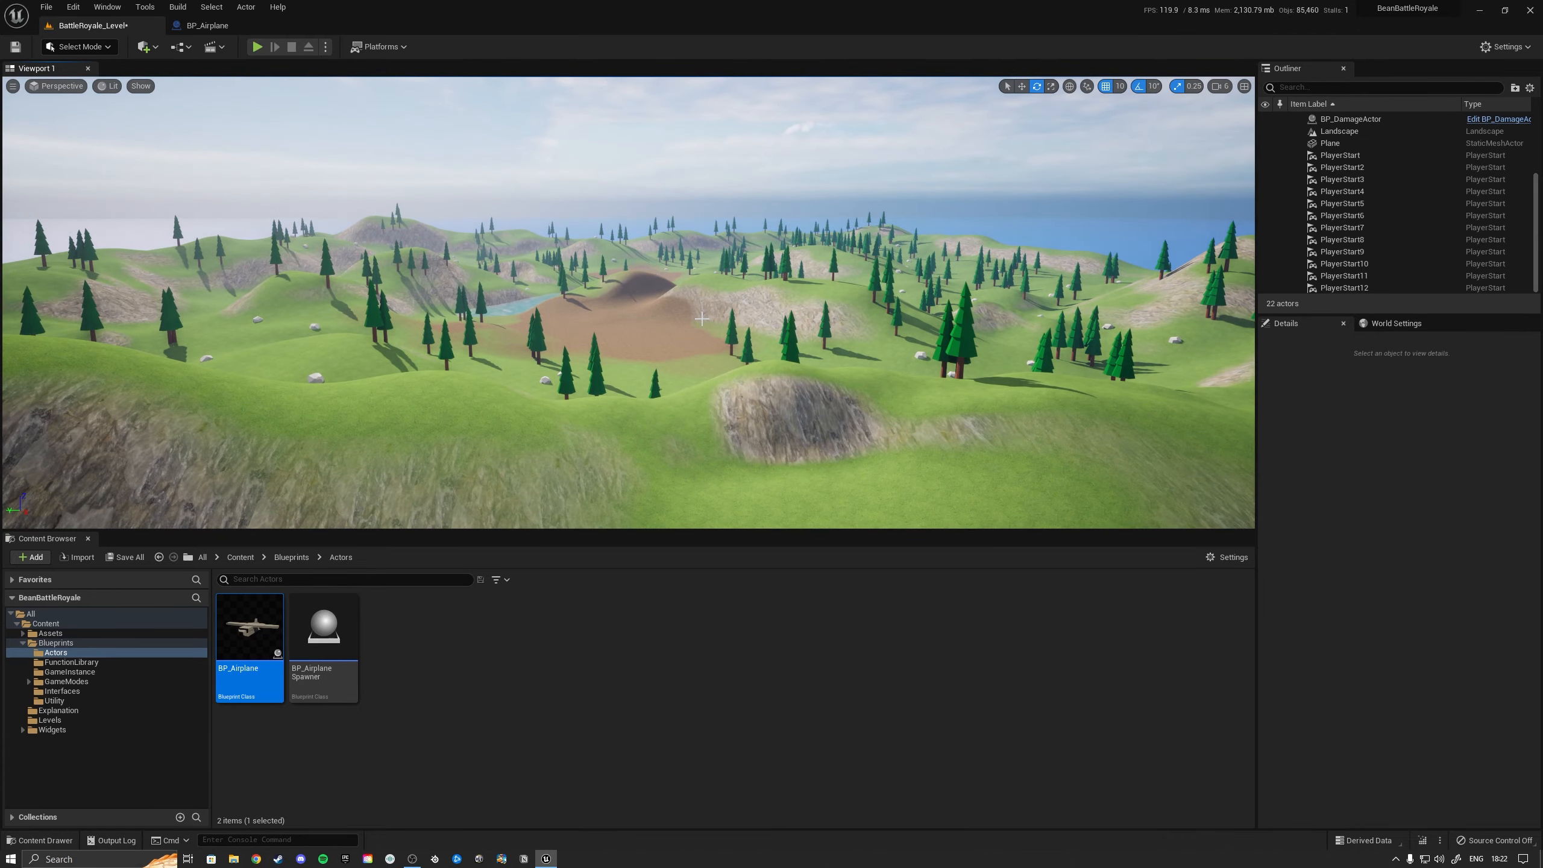
key(w)
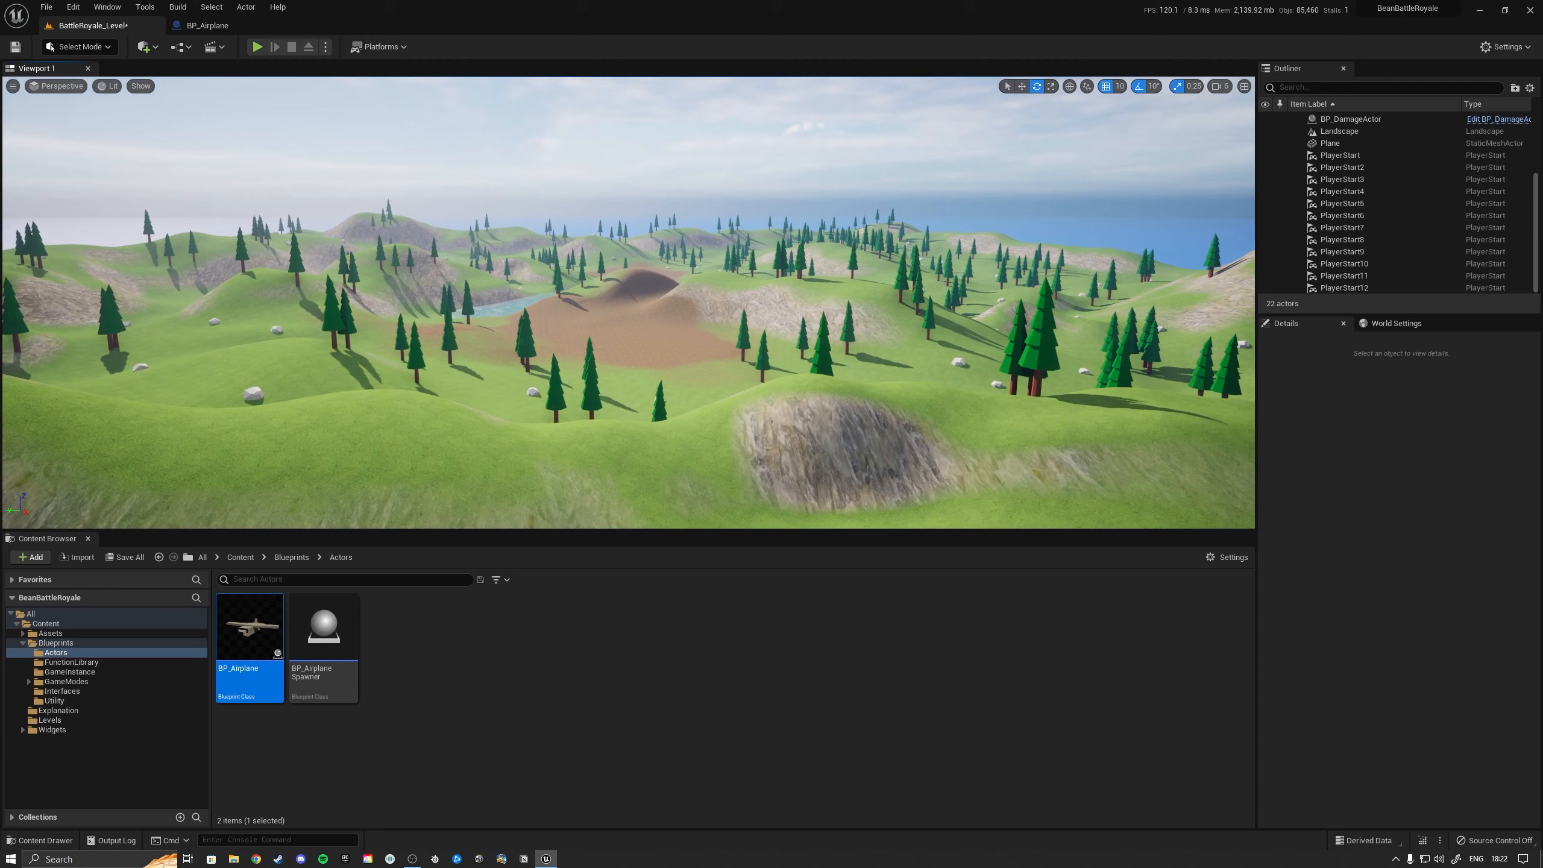
key(w)
key(w)
right_drag(561, 329, 561, 364)
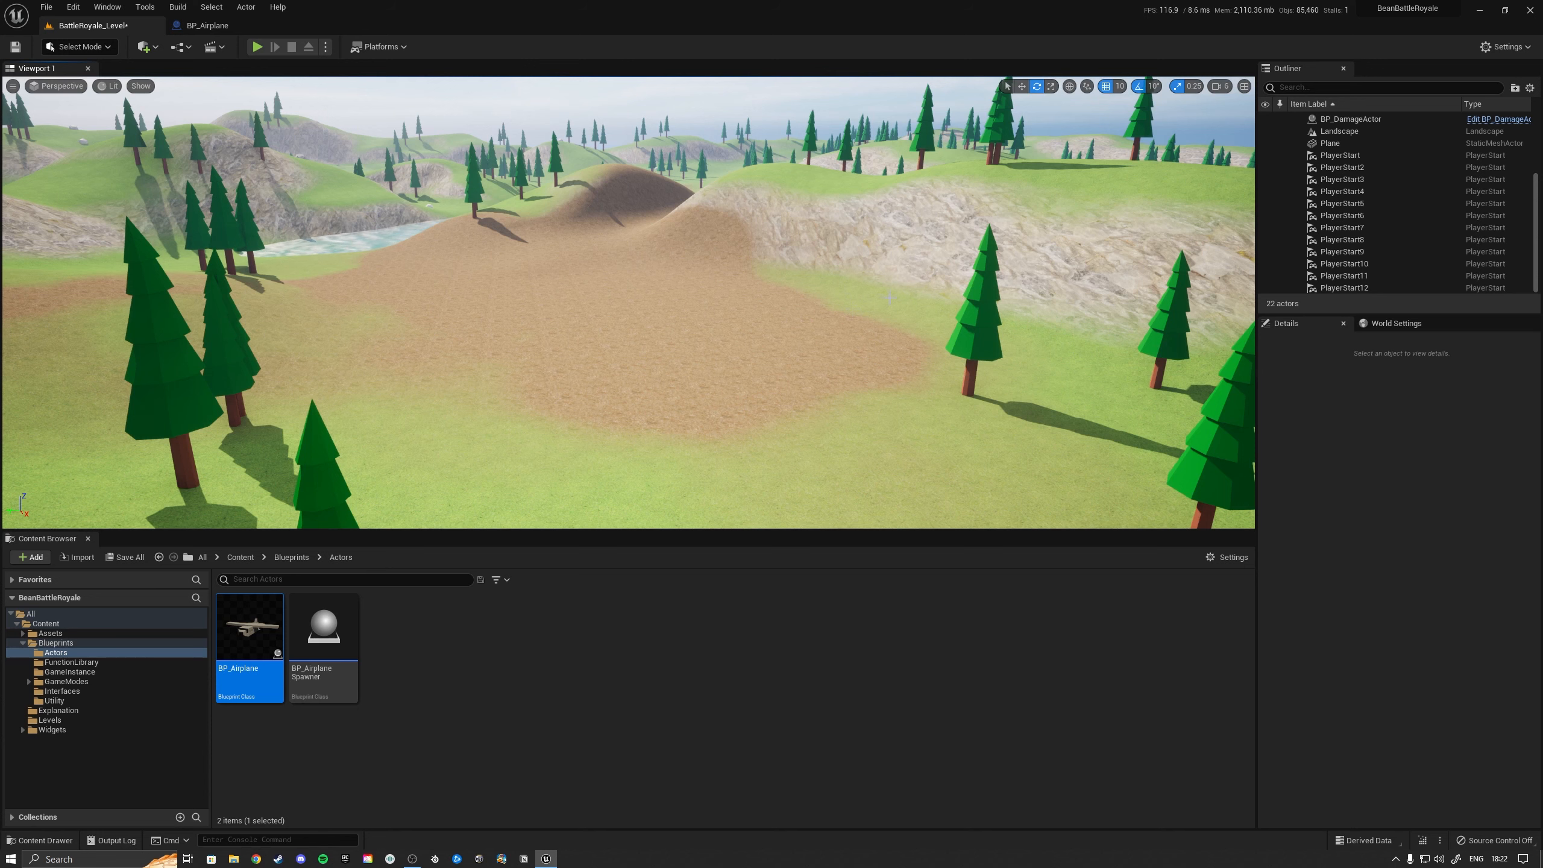
right_drag(399, 279, 277, 279)
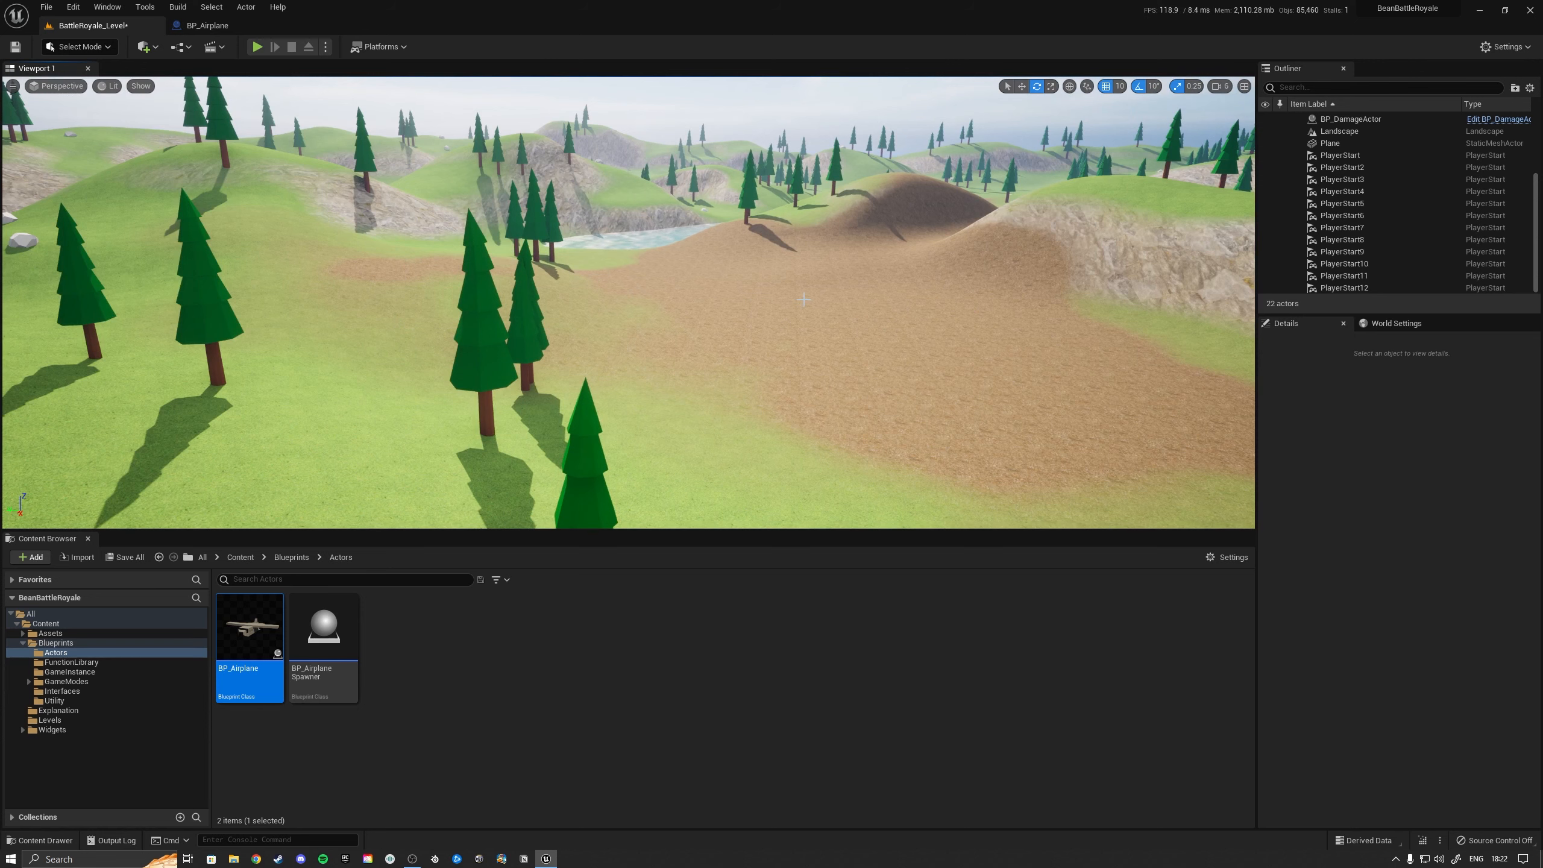
Step: Create an Actor Blueprint Class named BP_LootBox_Spawner in the Blueprints > Actors folder
right_drag(889, 296, 1022, 296)
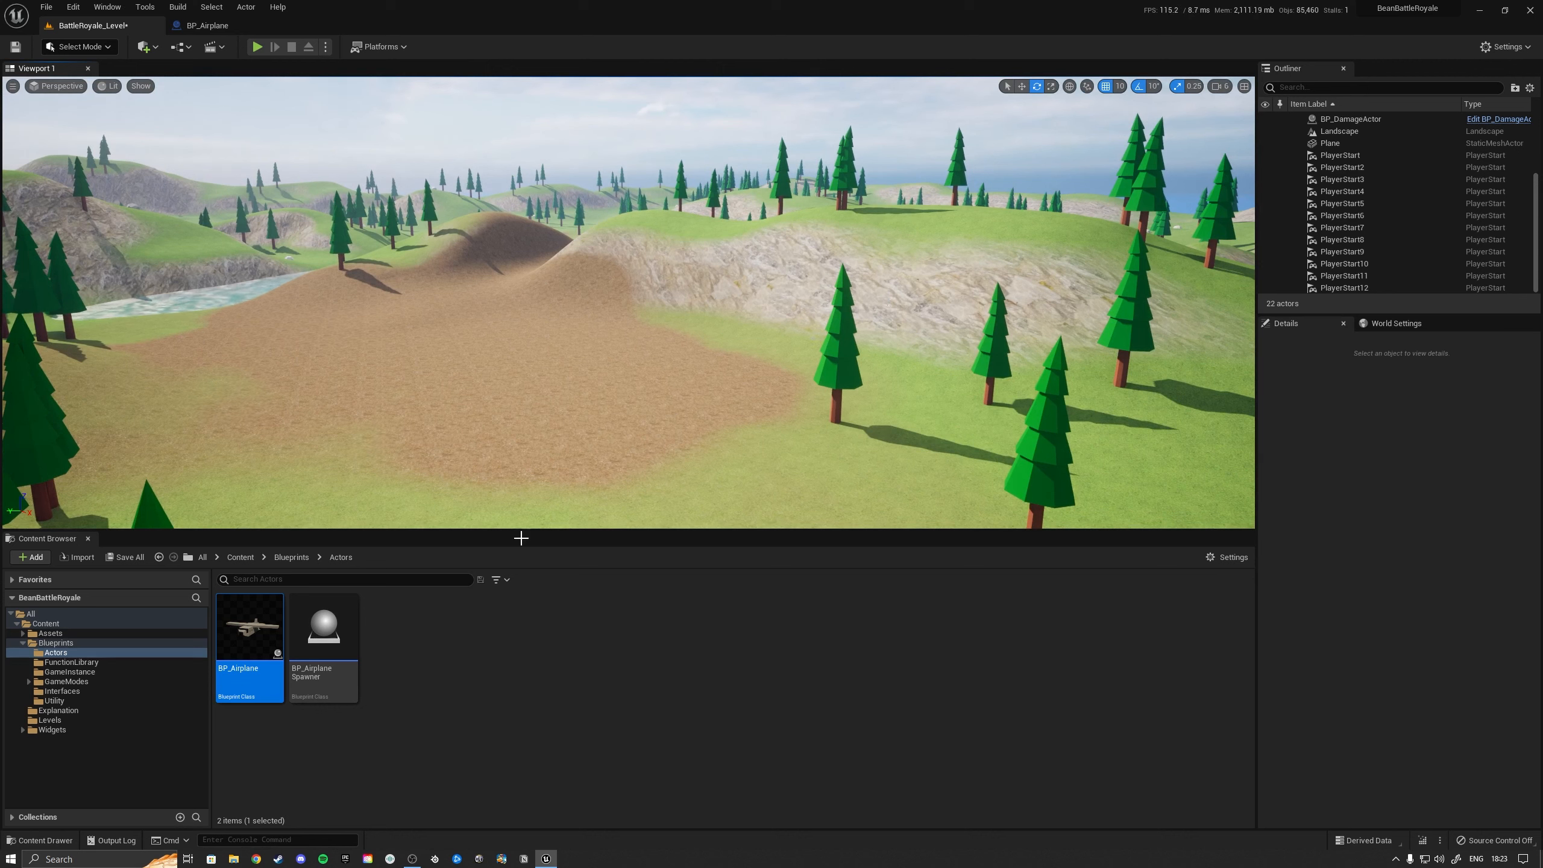
right_click(469, 652)
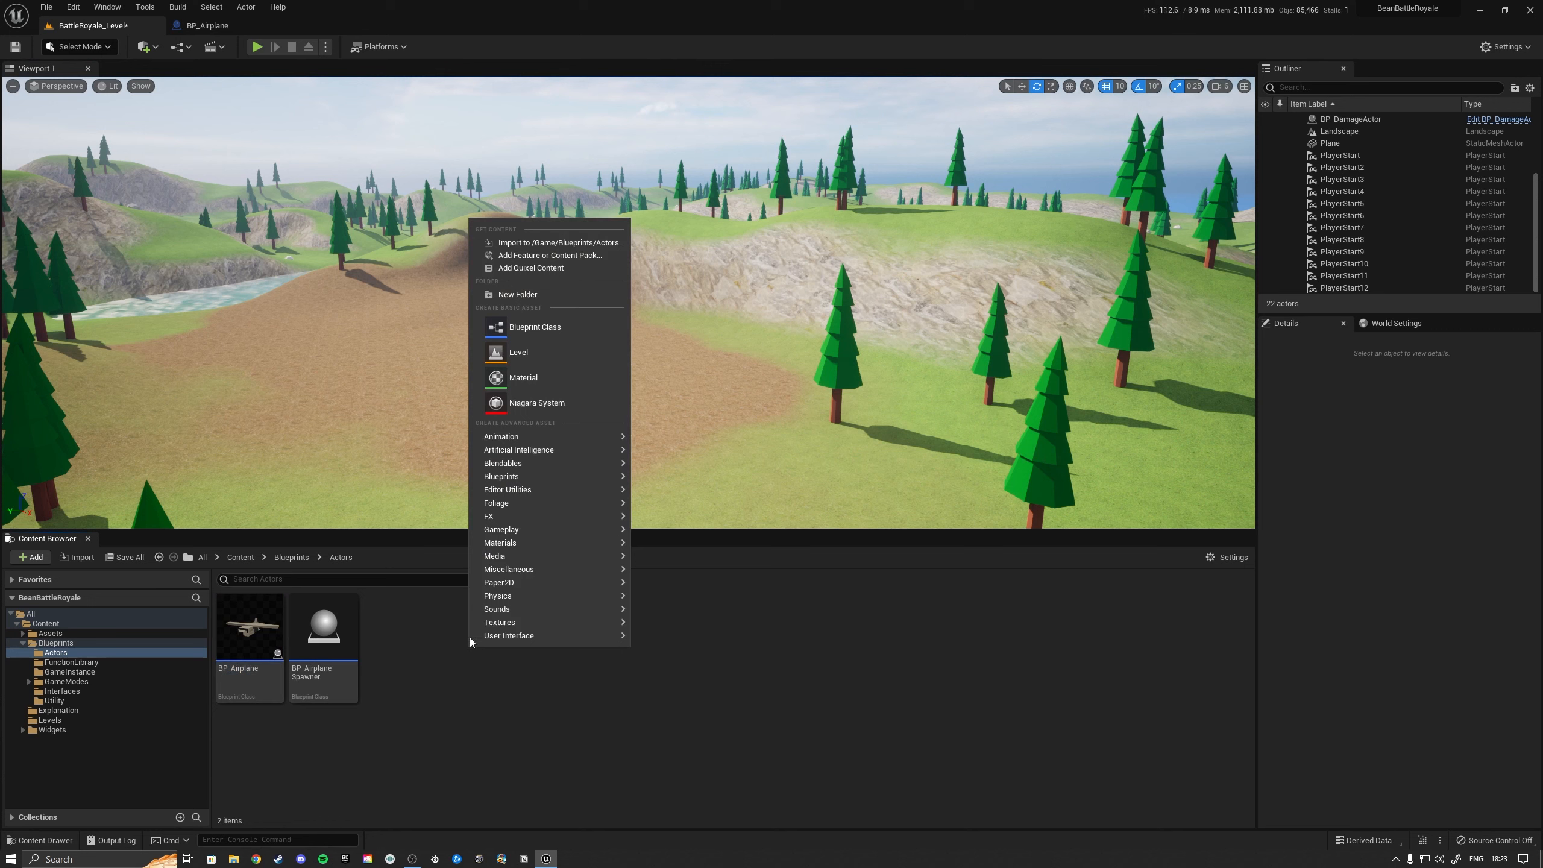
click(521, 328)
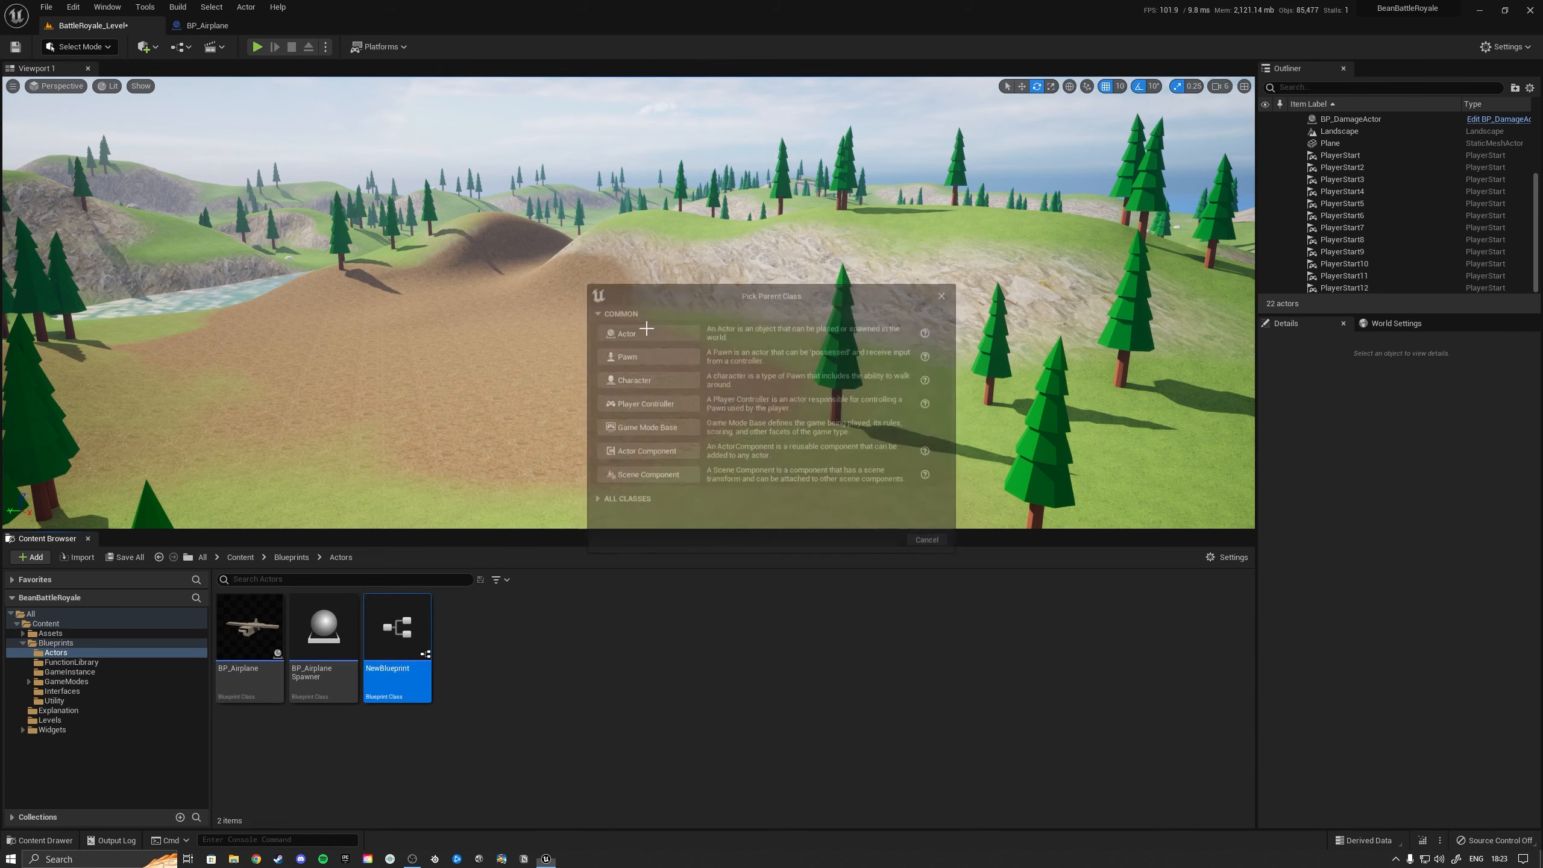
click(646, 329)
text(BP_)
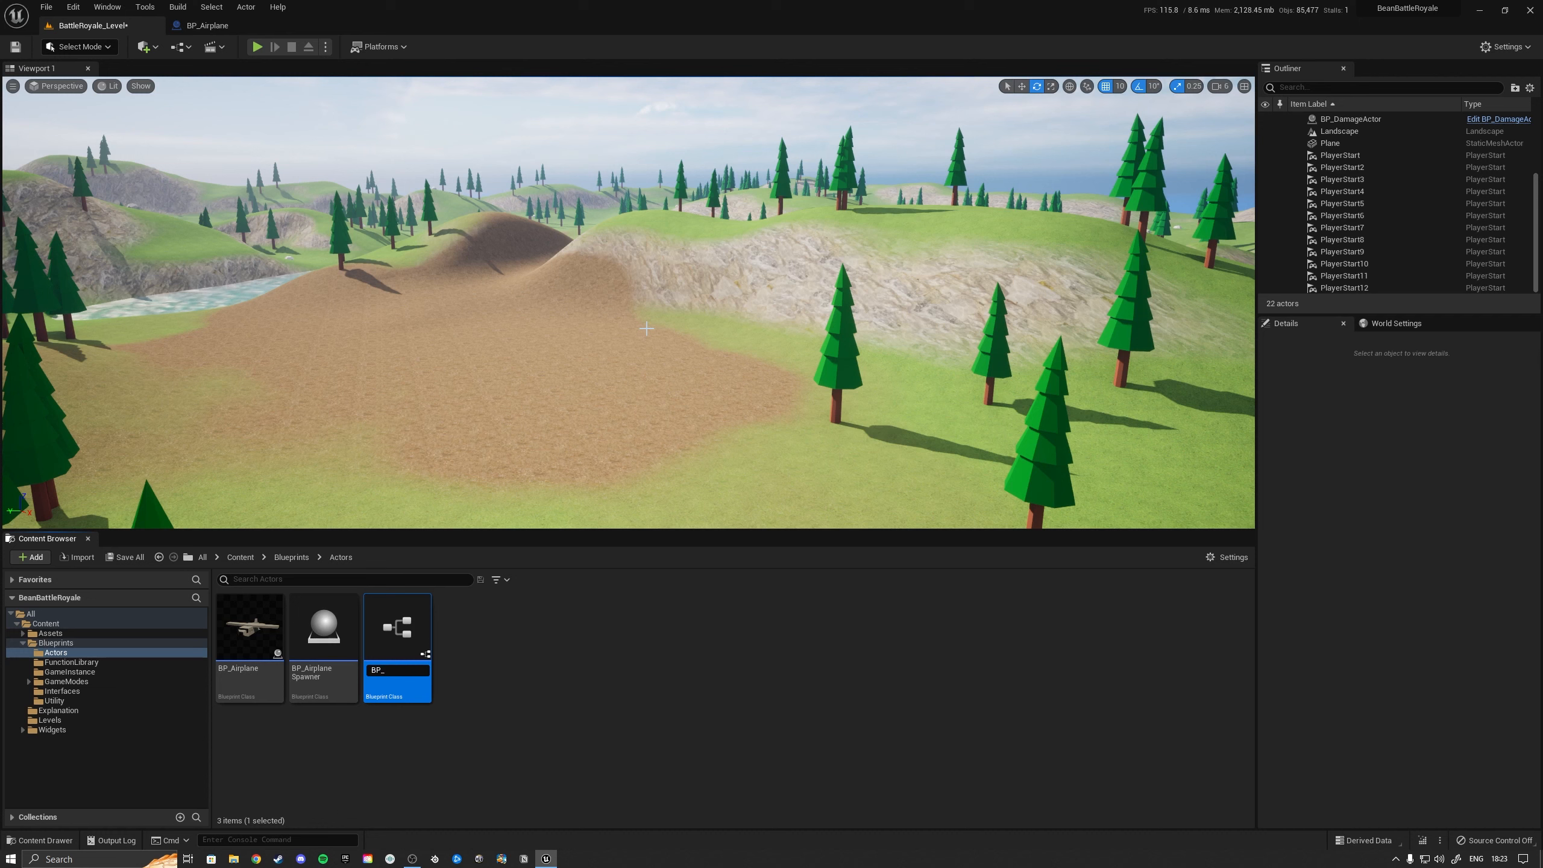
text(LootBox_Spawner)
key(Return)
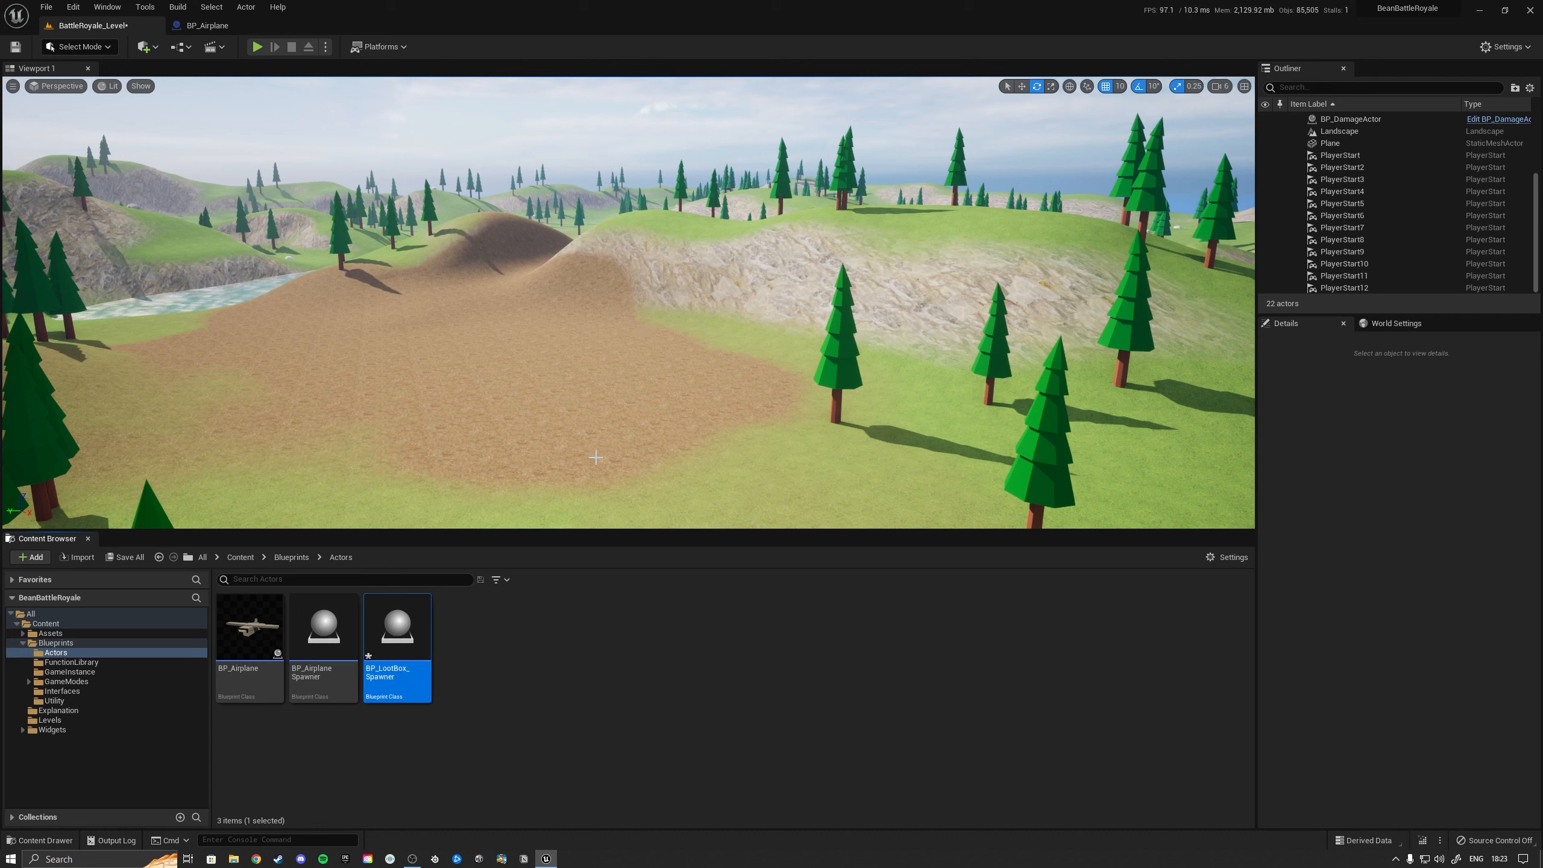
Step: Open BP_LootBox_Spawner, add a Box Collision component and make it the root in place of DefaultSceneRoot
double_click(396, 639)
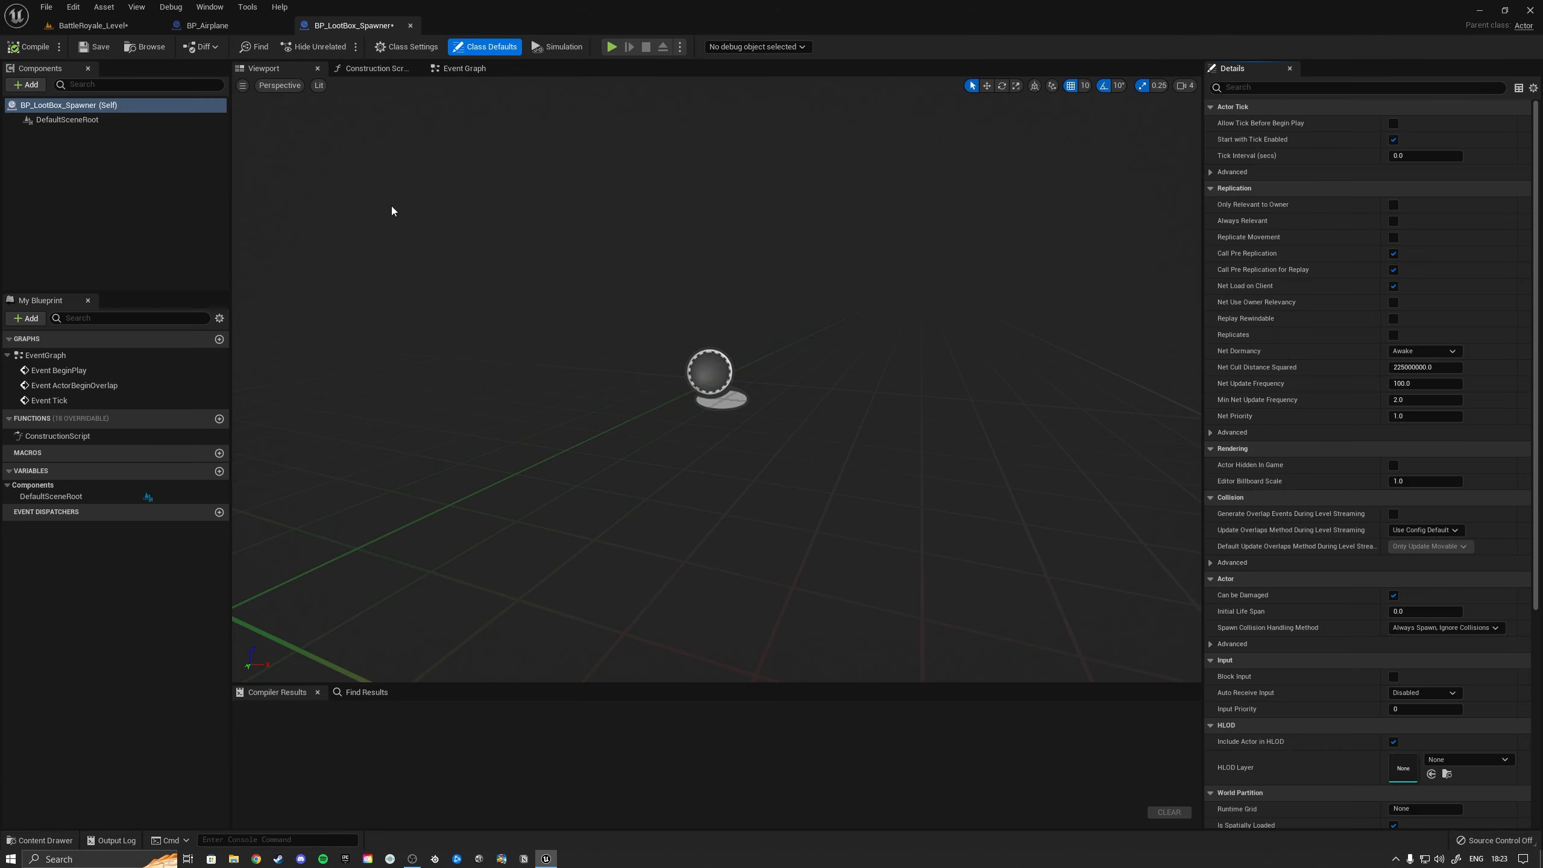
click(453, 71)
click(257, 71)
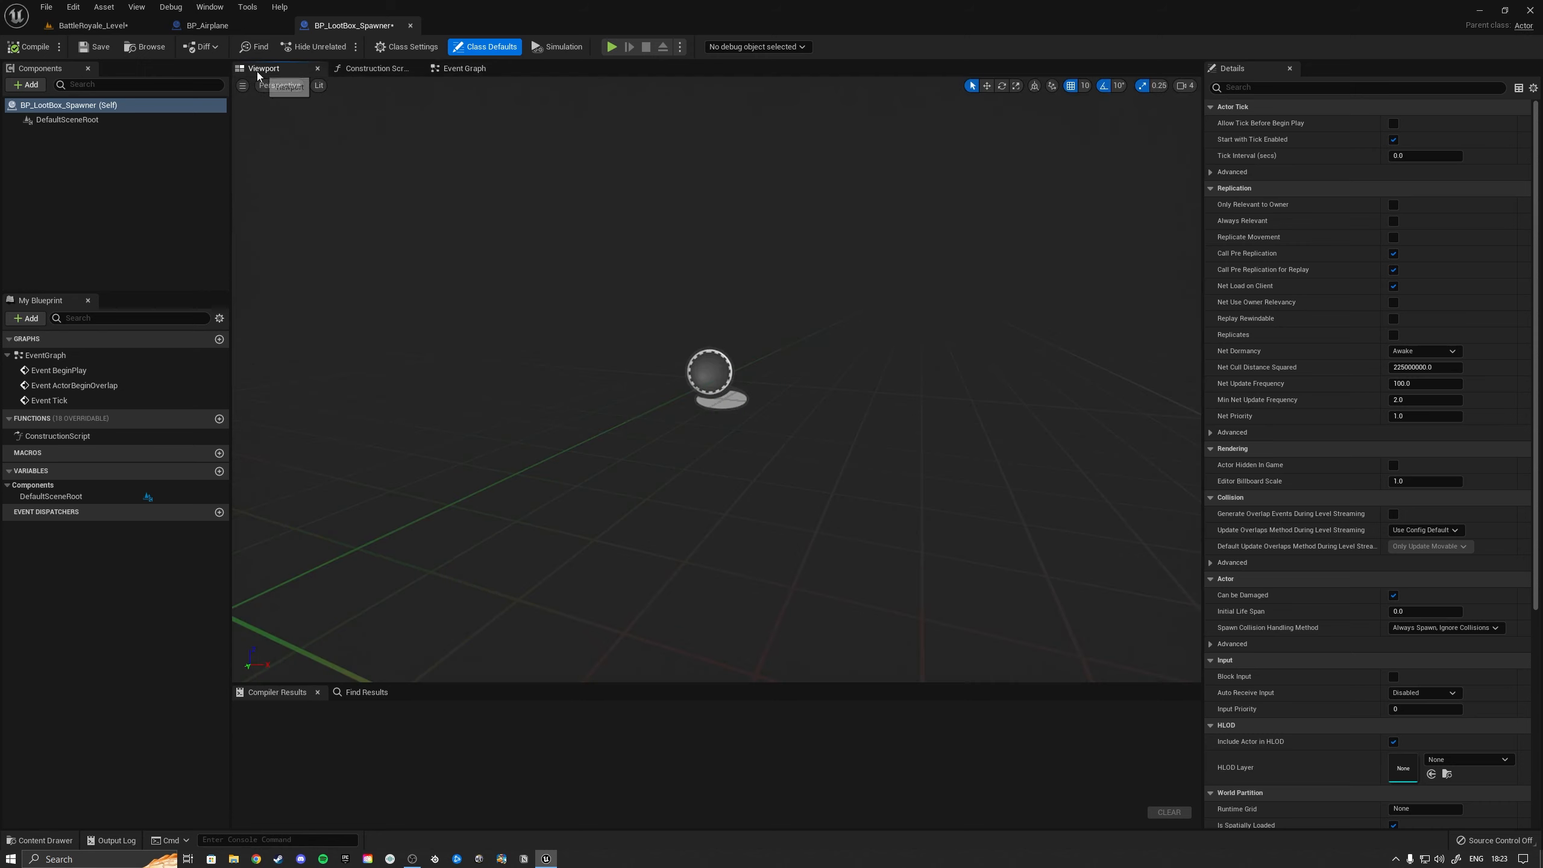
click(27, 86)
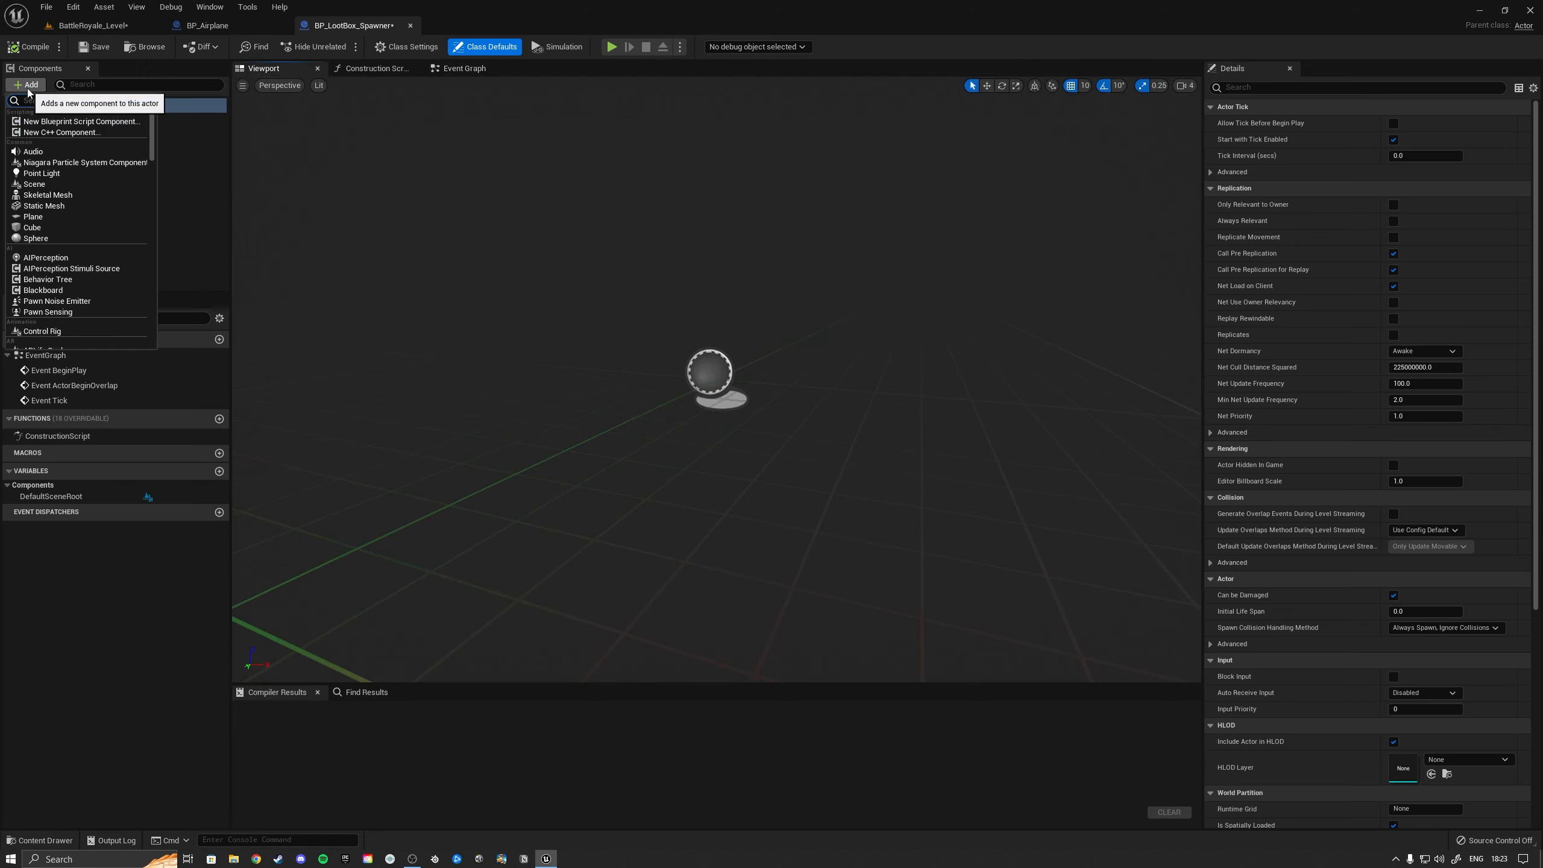
text(box)
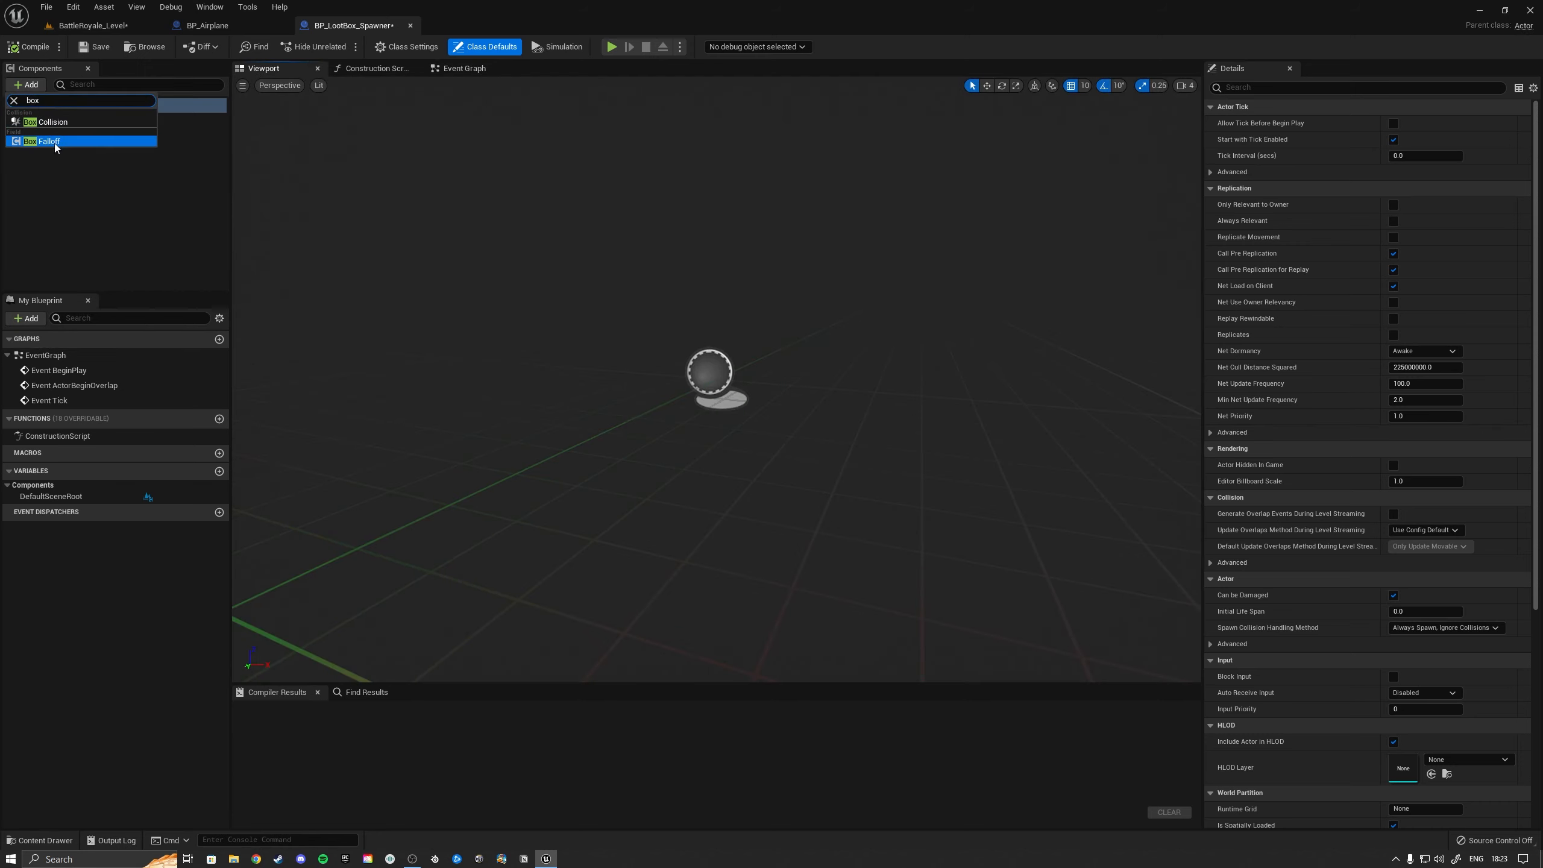
click(49, 122)
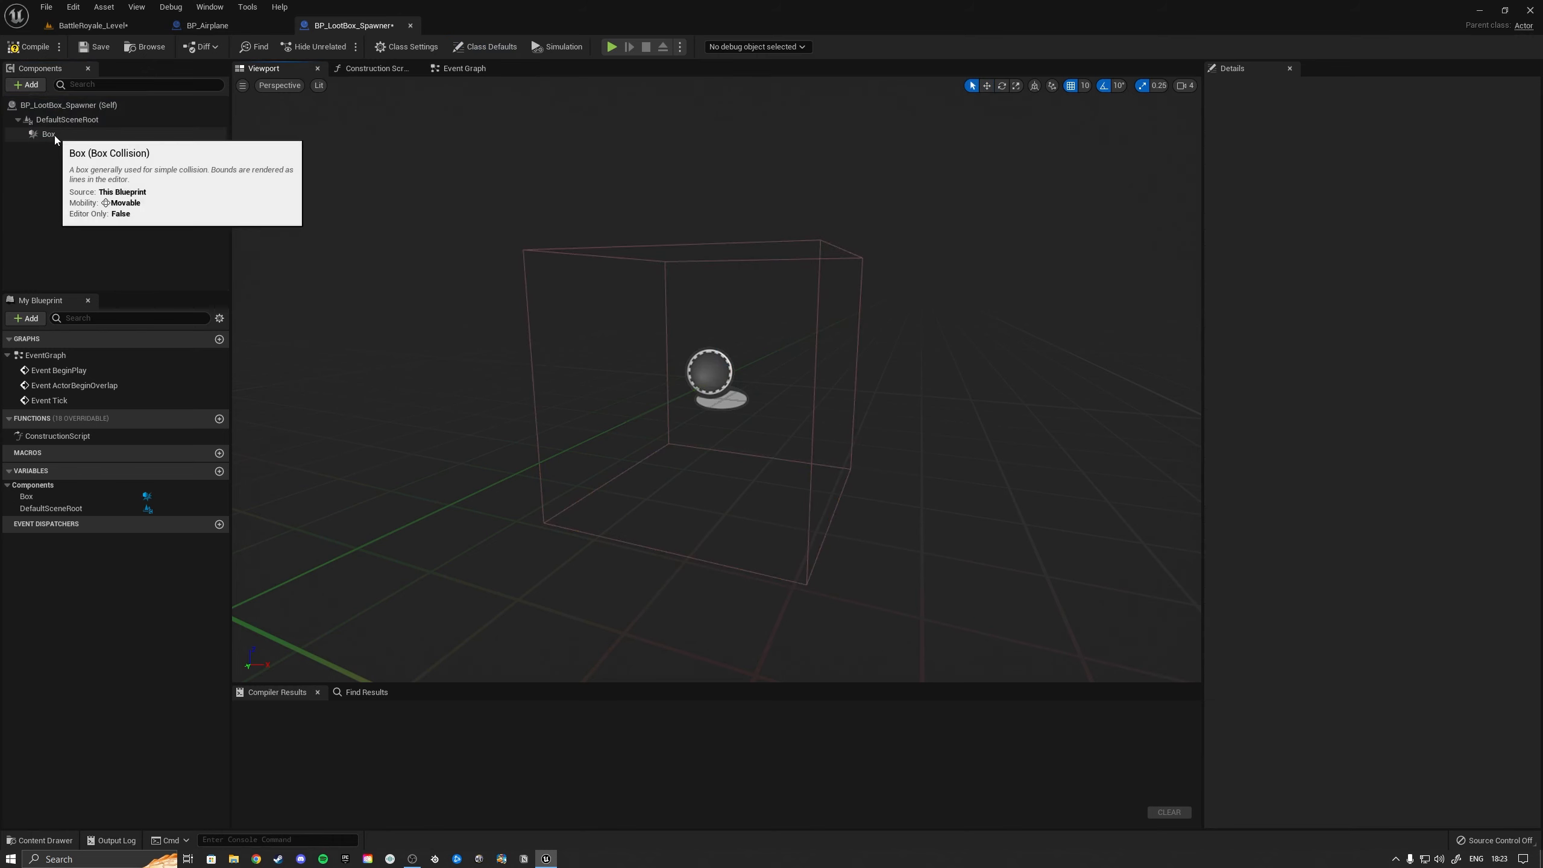
click(55, 140)
drag(48, 143, 49, 121)
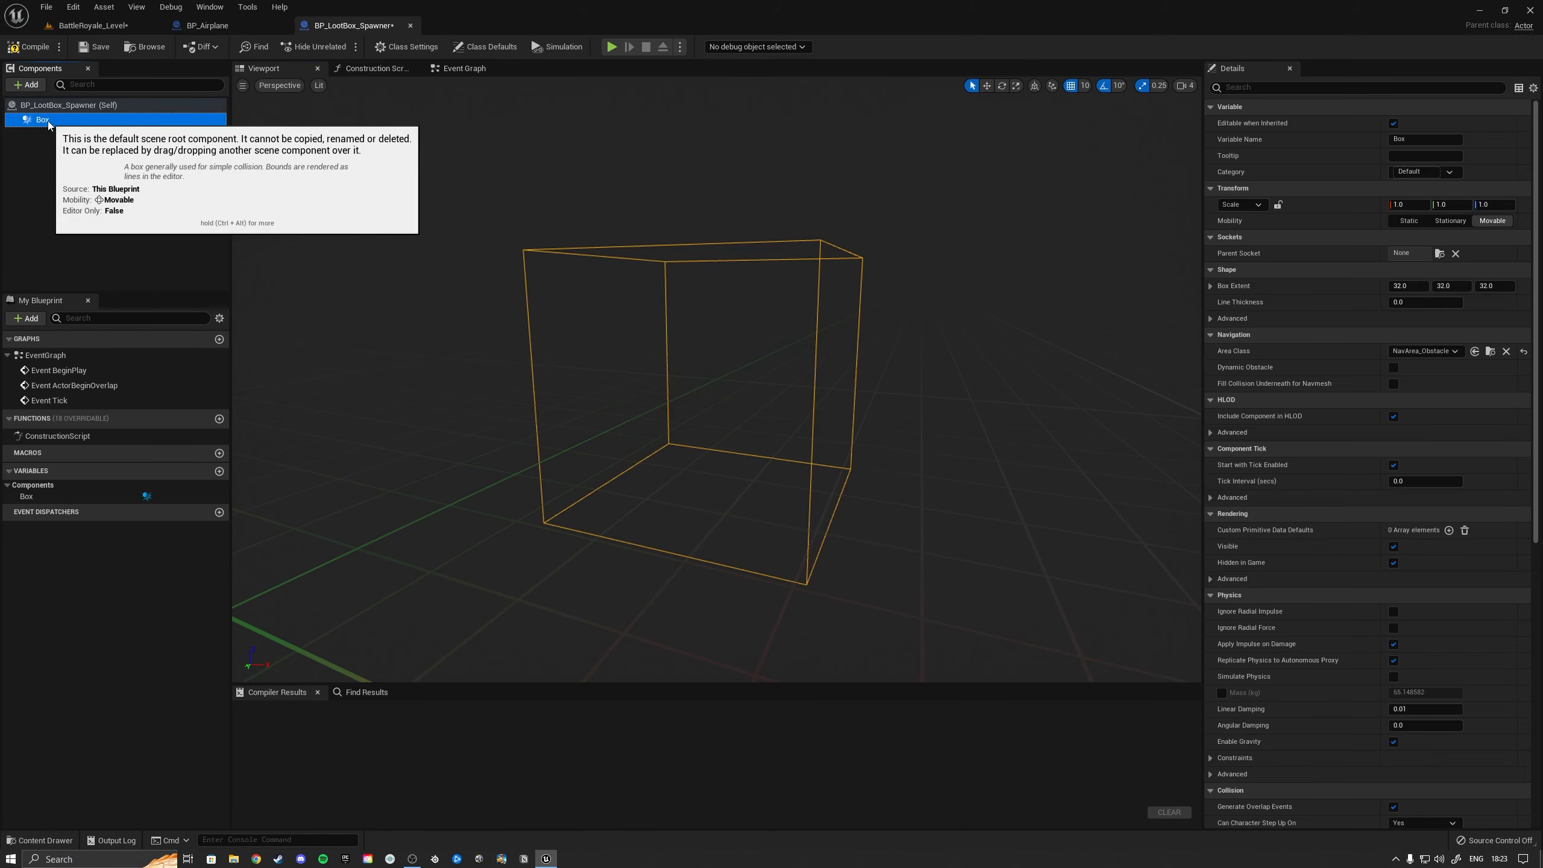
Step: Set the Box component's collision preset to NoCollision, and compile and save the blueprint
scroll(1220, 317, down, 5)
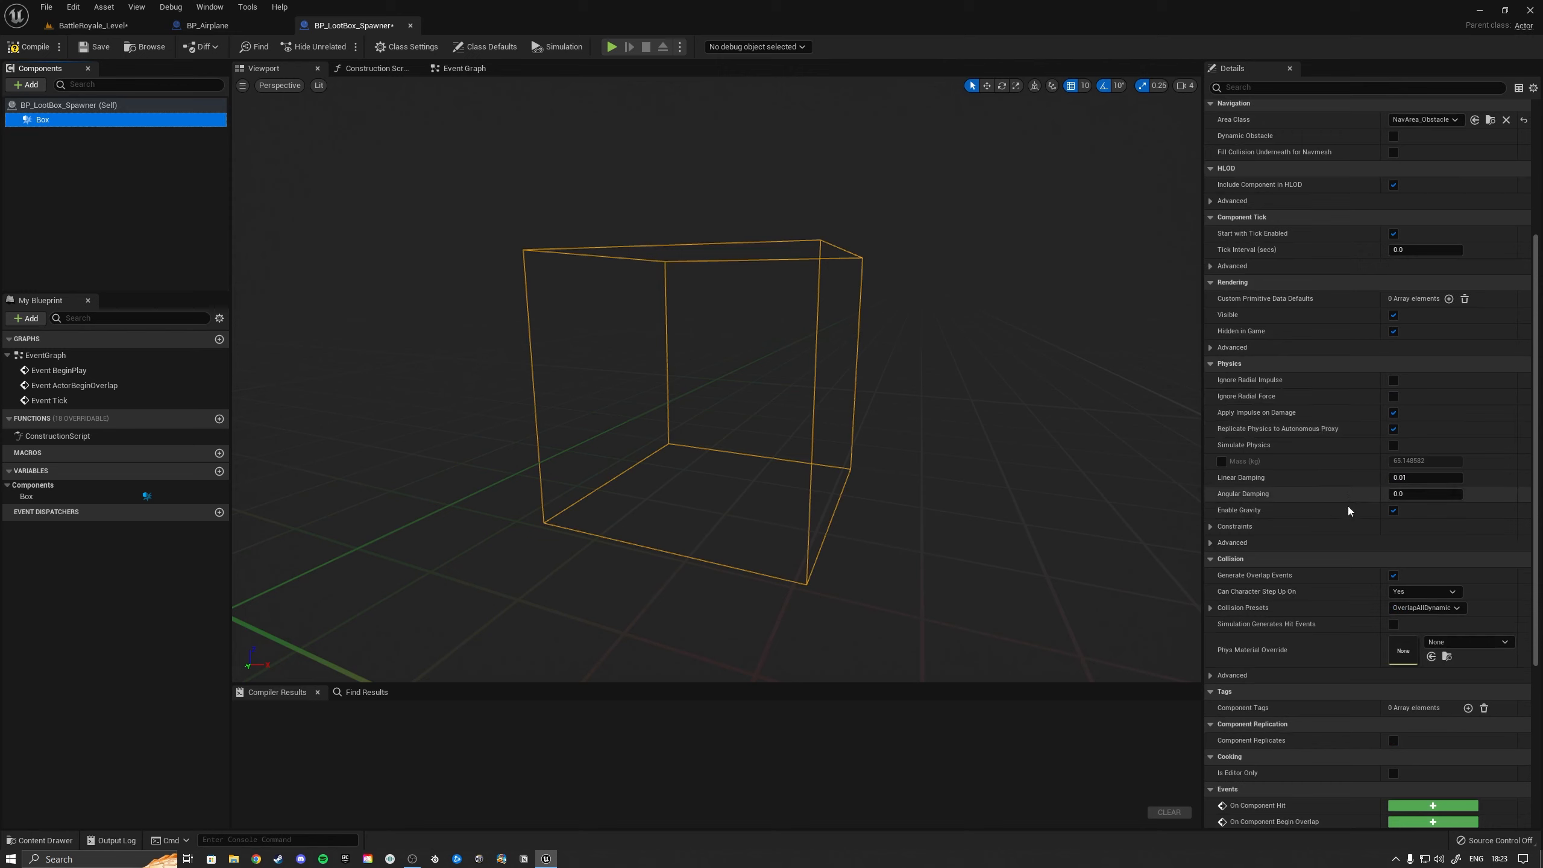
click(1421, 607)
click(1409, 632)
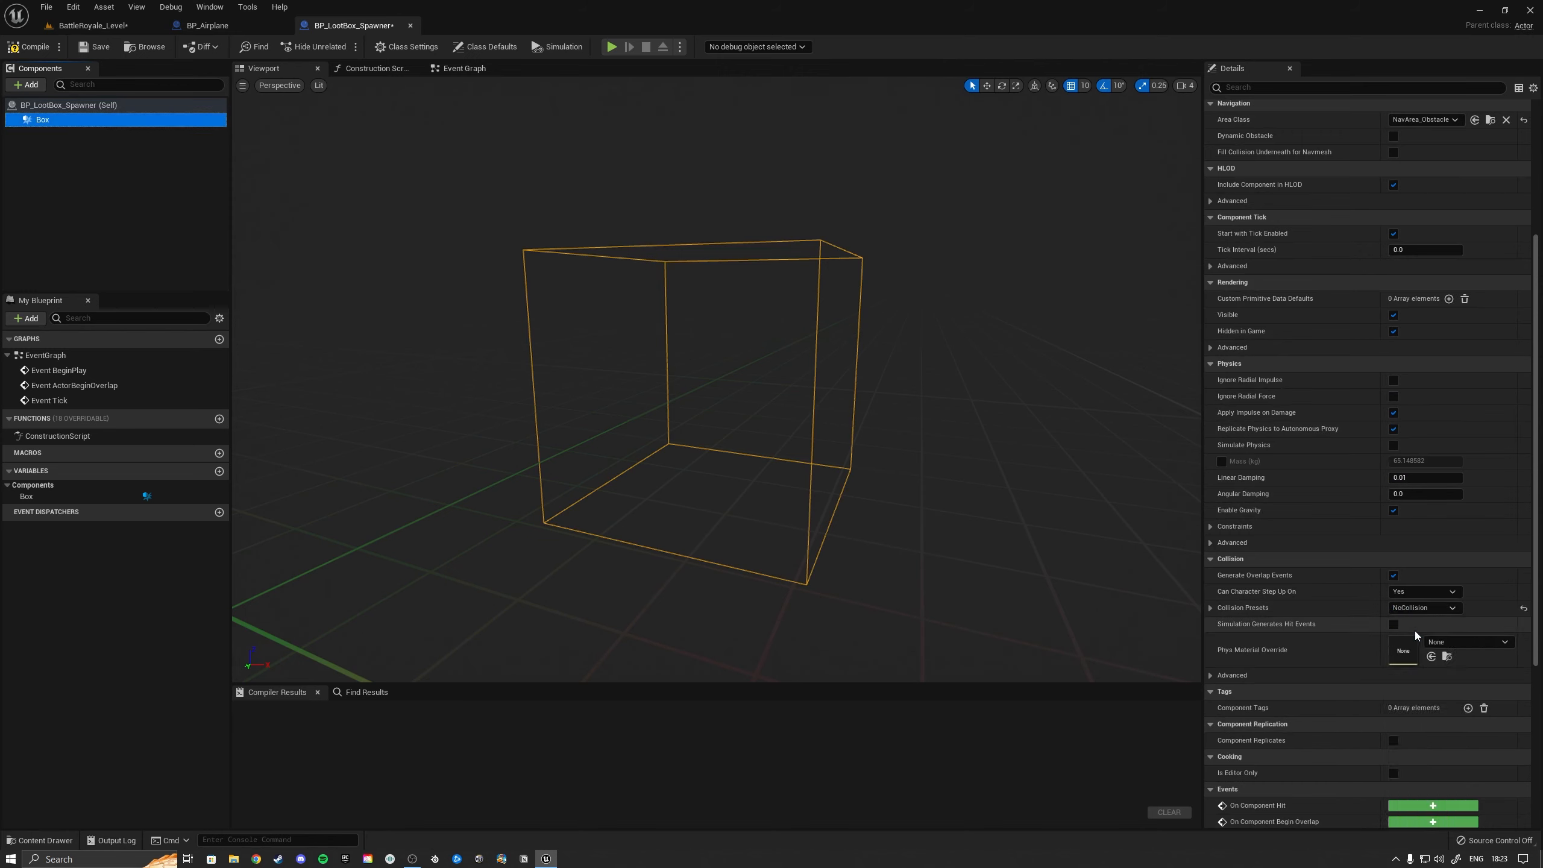
scroll(1334, 433, up, 3)
scroll(1334, 433, up, 2)
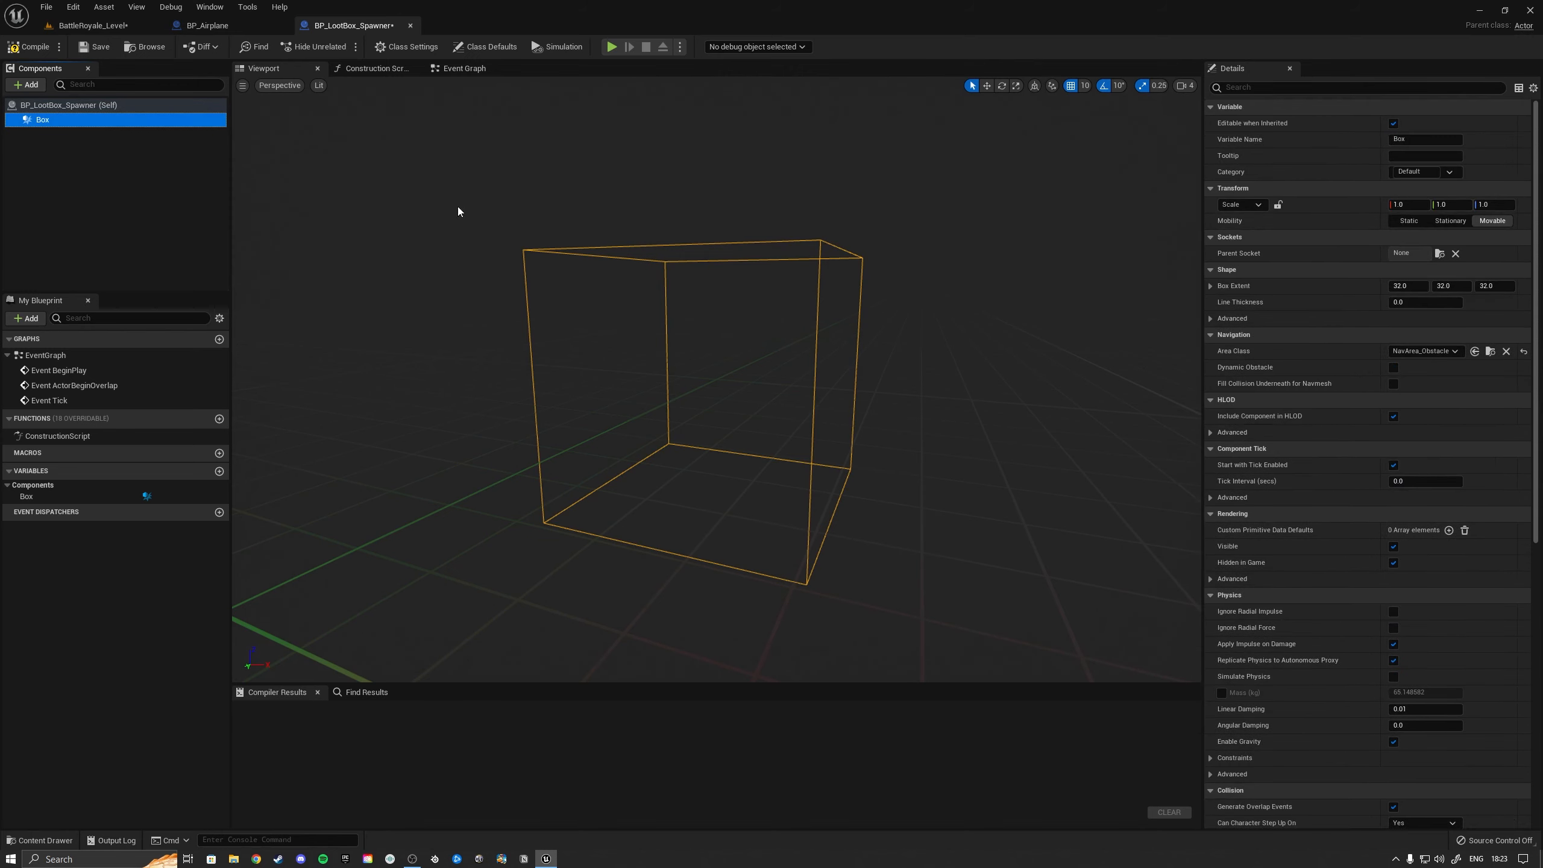
click(28, 47)
click(97, 47)
Step: Delete the Event ActorBeginOverlap and Event Tick nodes from BP_LootBox_Spawner's Event Graph
click(462, 68)
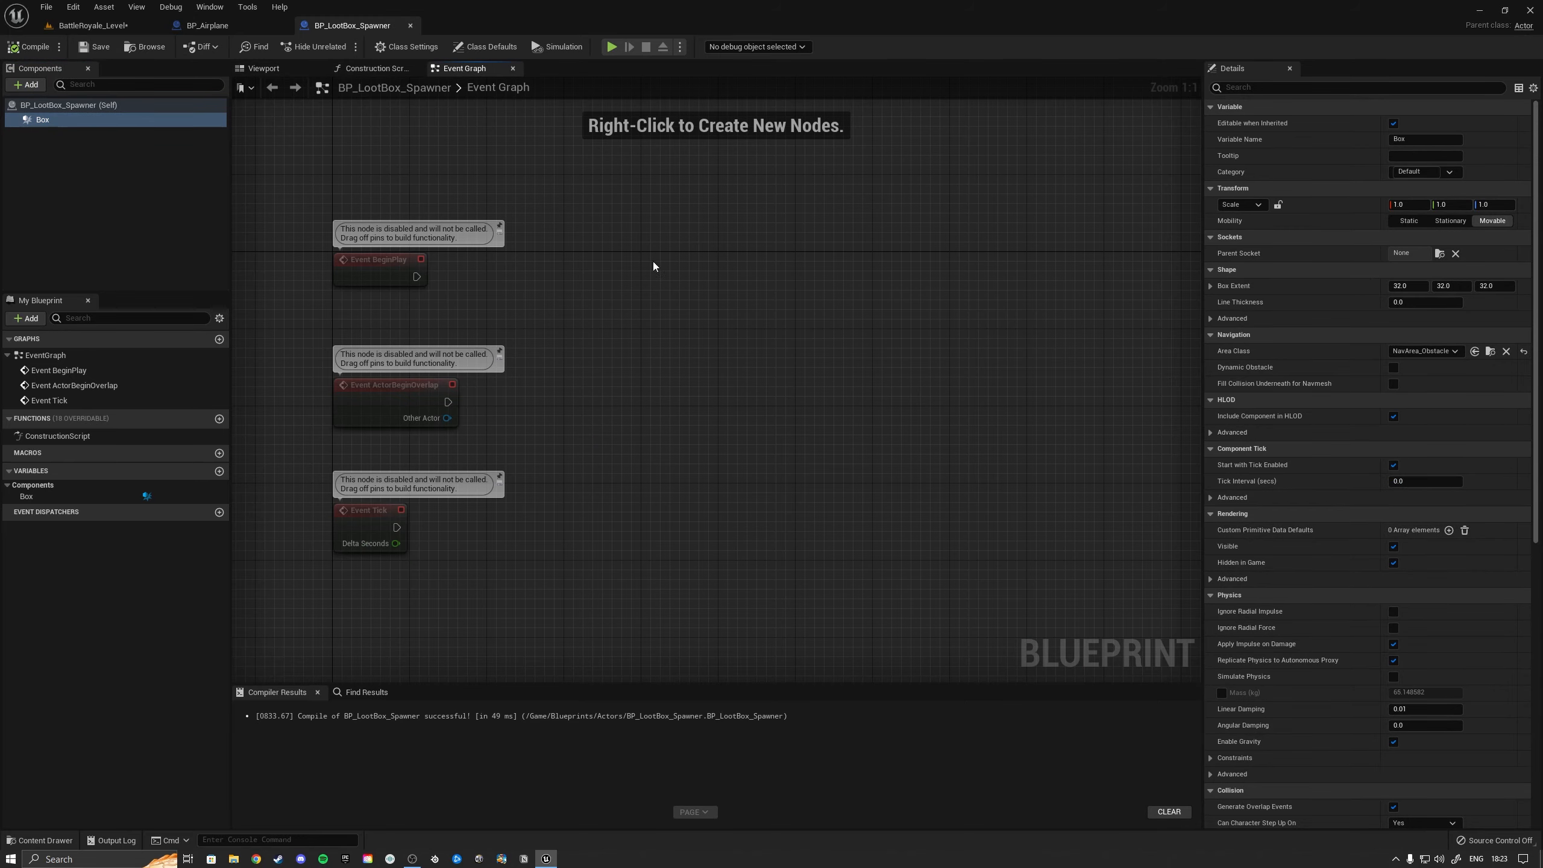
drag(520, 559, 396, 325)
key(Delete)
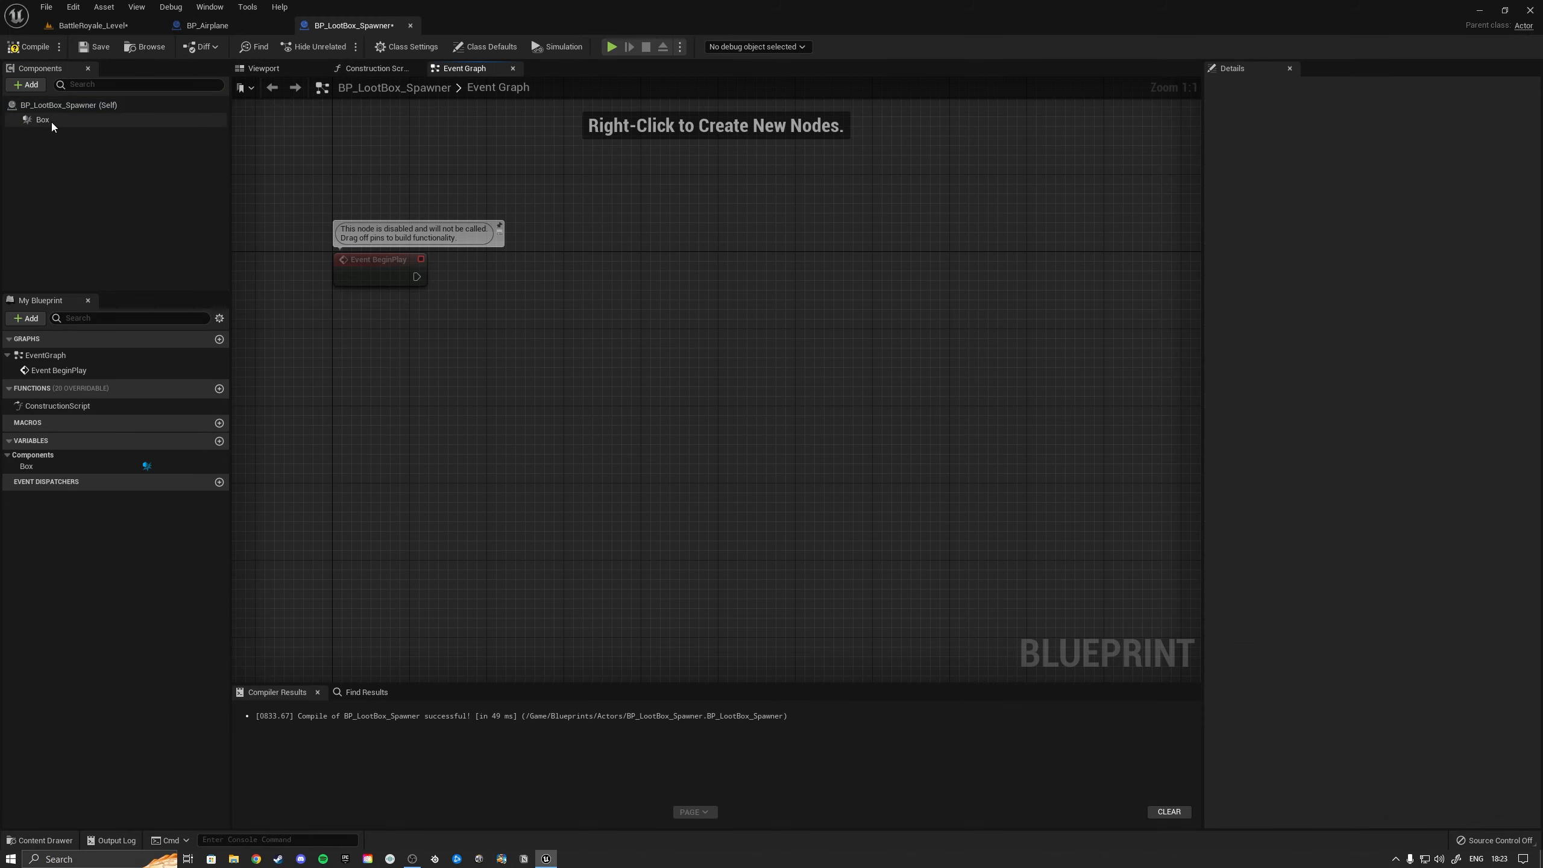
Step: Copy the Get World Location and Random Point in Bounding Box nodes from BP_Airplane's Spawn Players in Plane function into BP_LootBox_Spawner's Event Graph
click(210, 26)
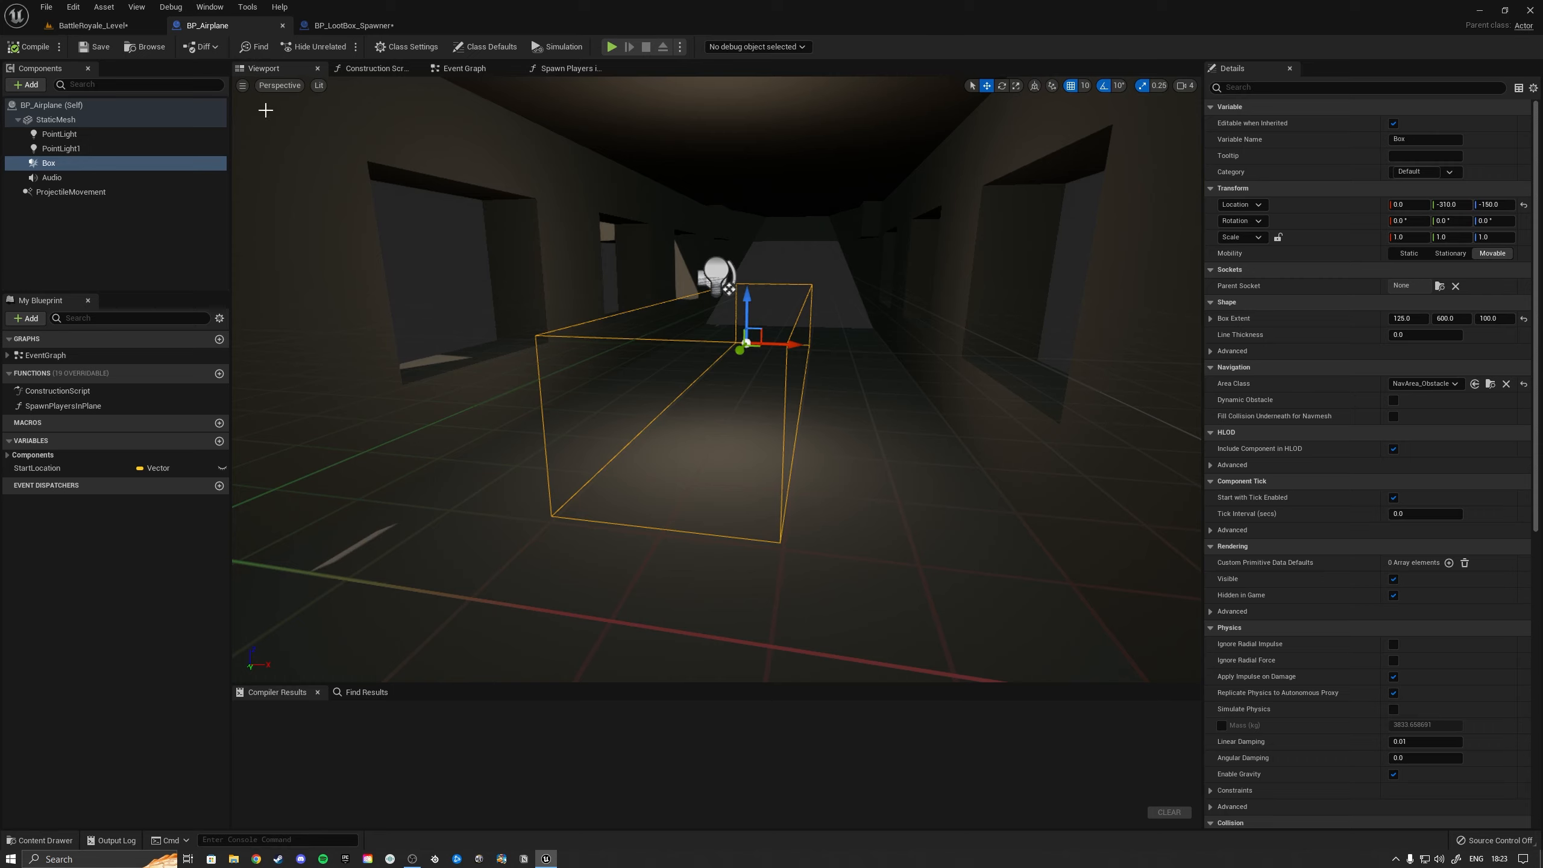
click(474, 69)
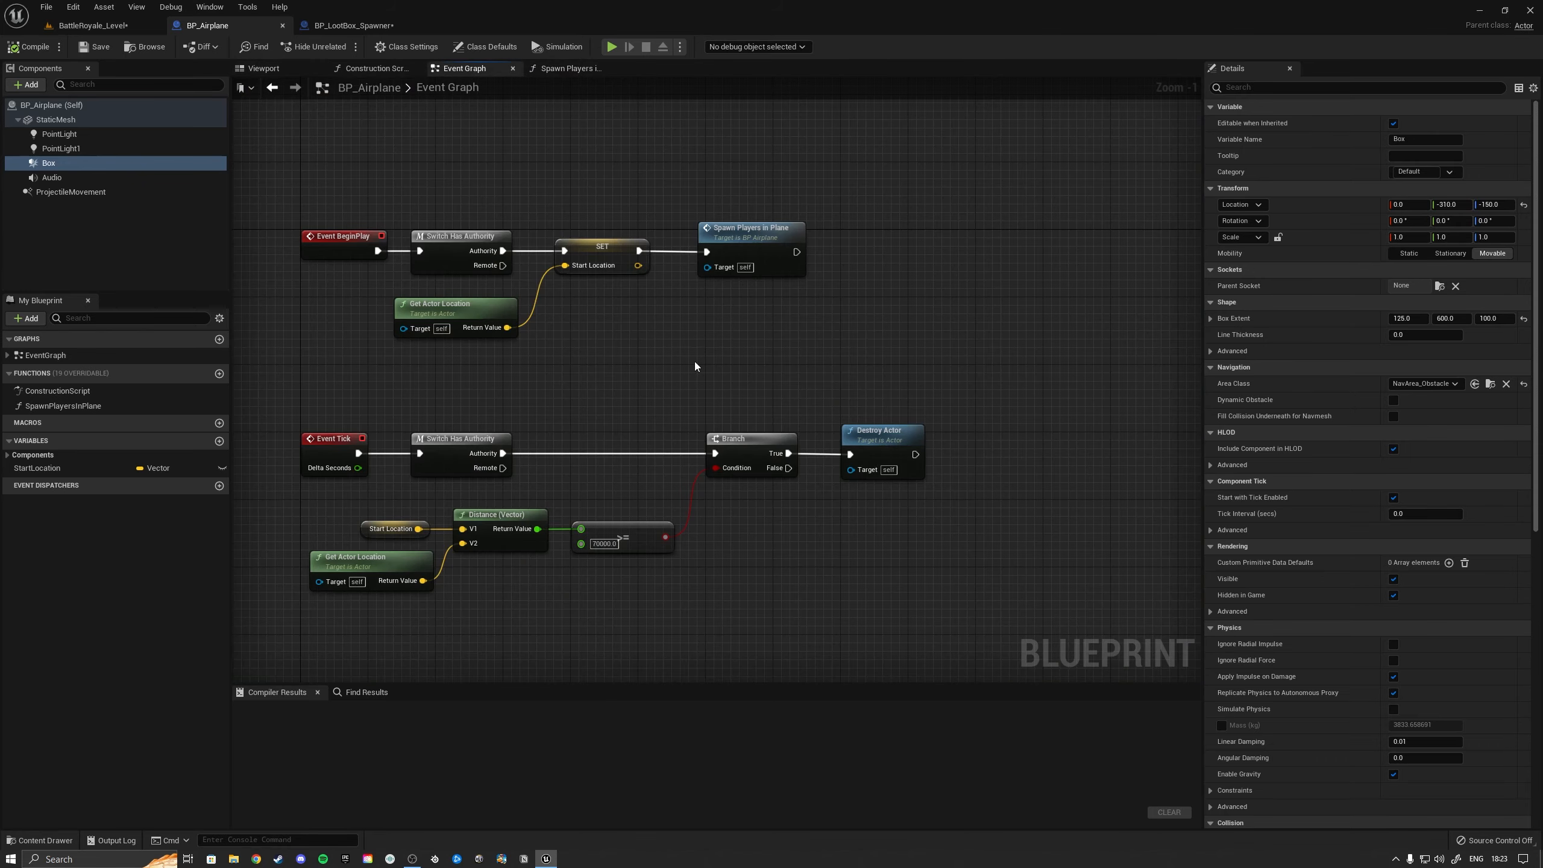
double_click(704, 243)
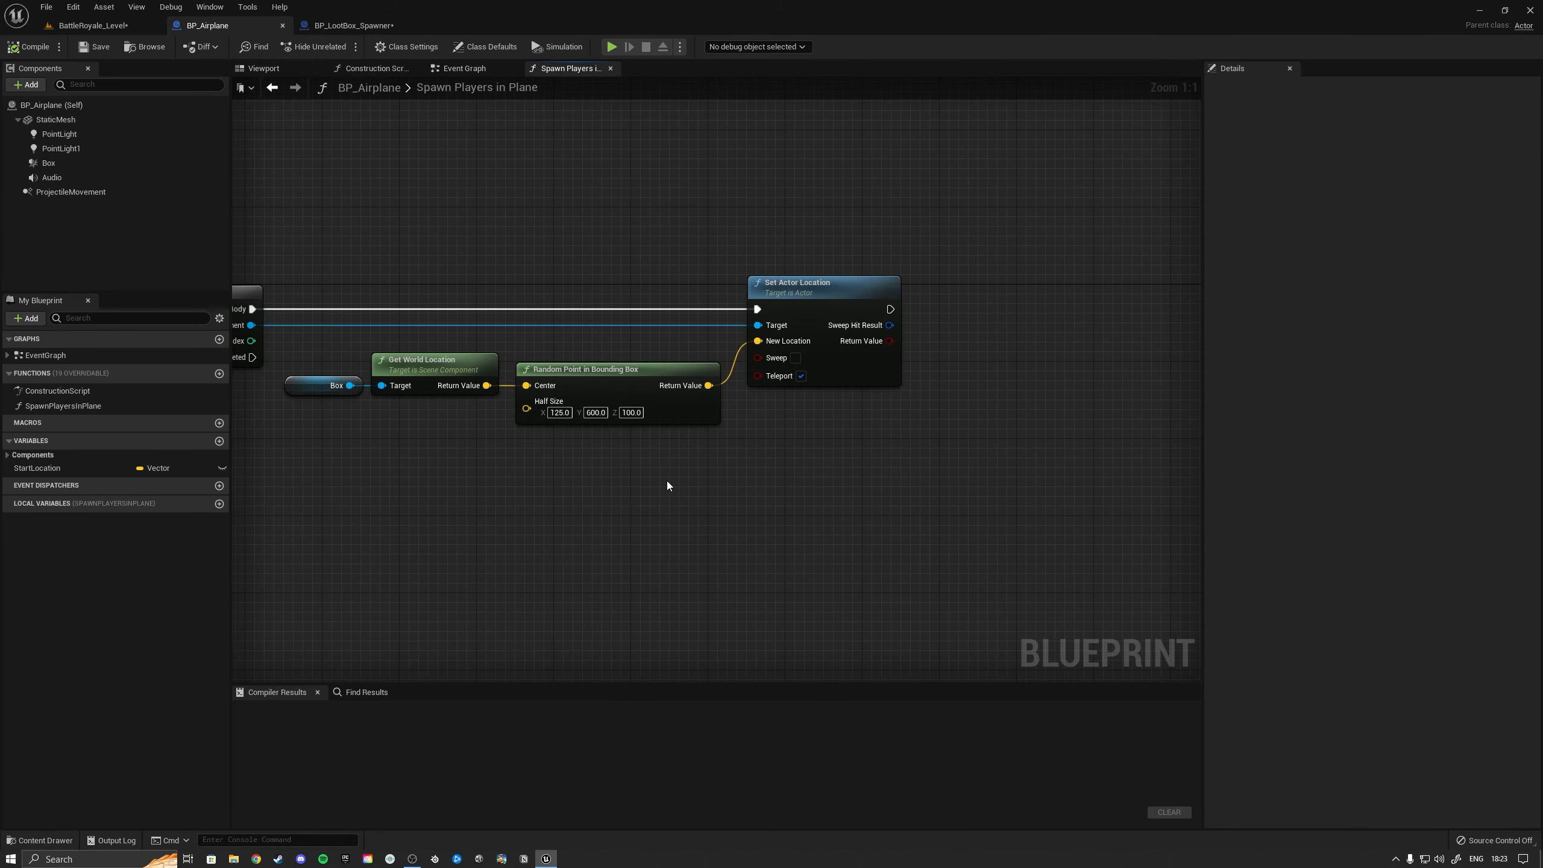
click(612, 419)
drag(653, 470, 454, 358)
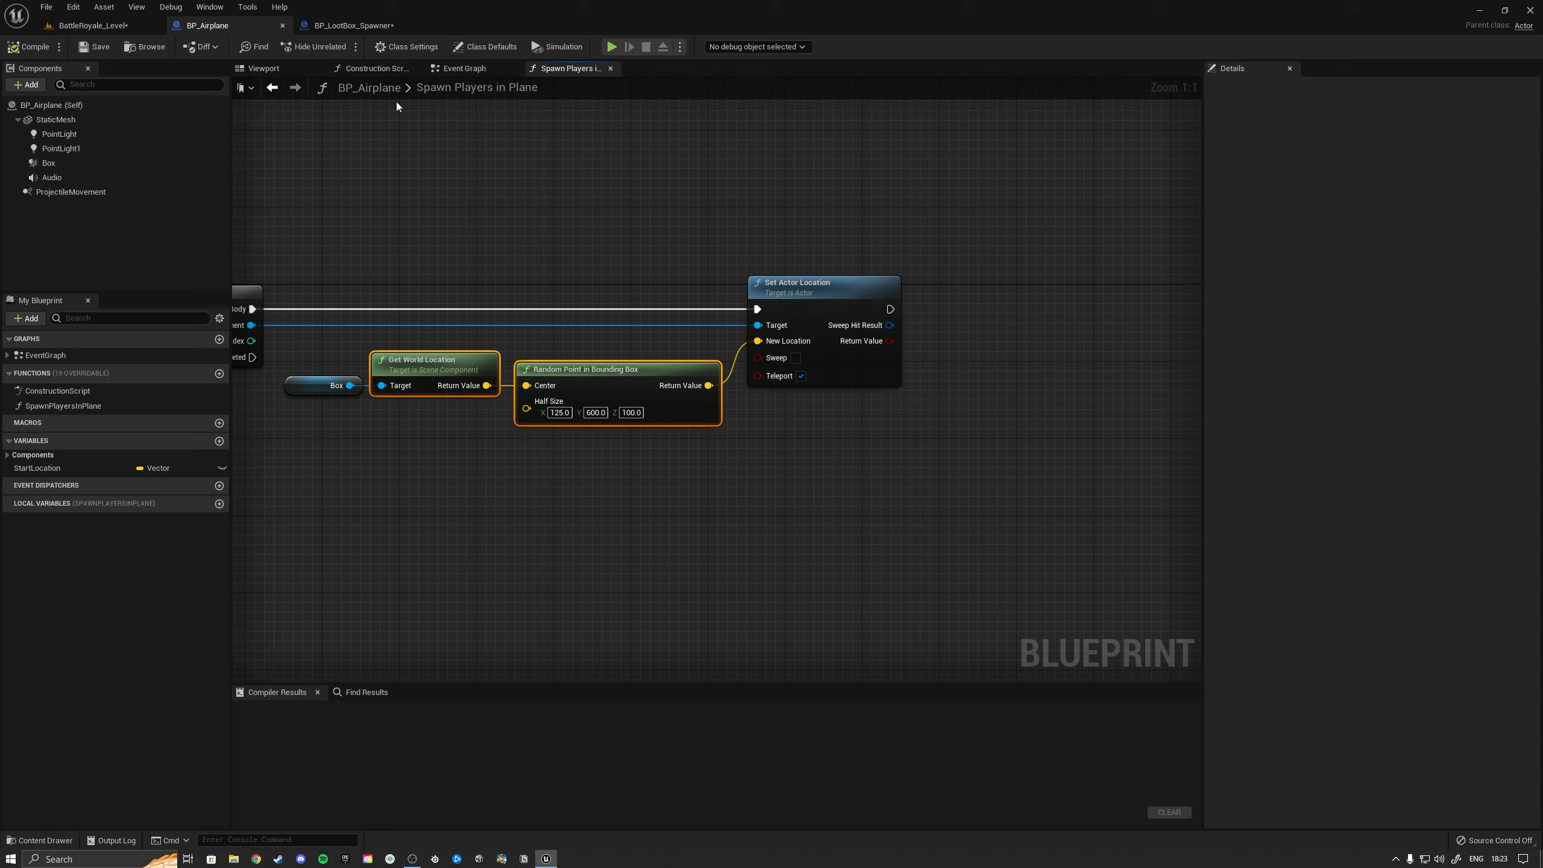
click(355, 26)
key(ctrl+v)
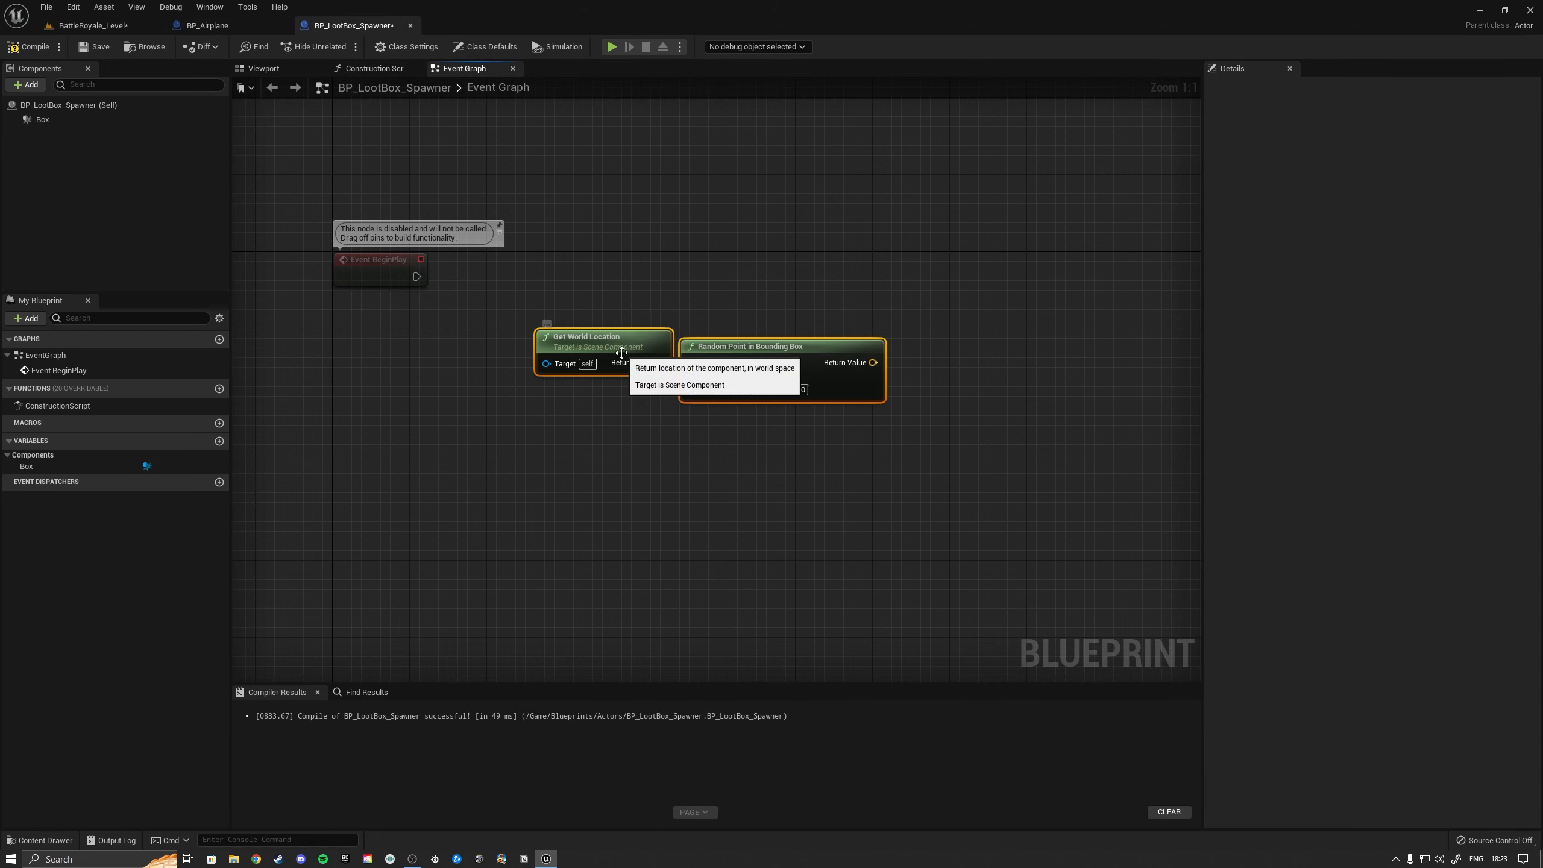
click(396, 410)
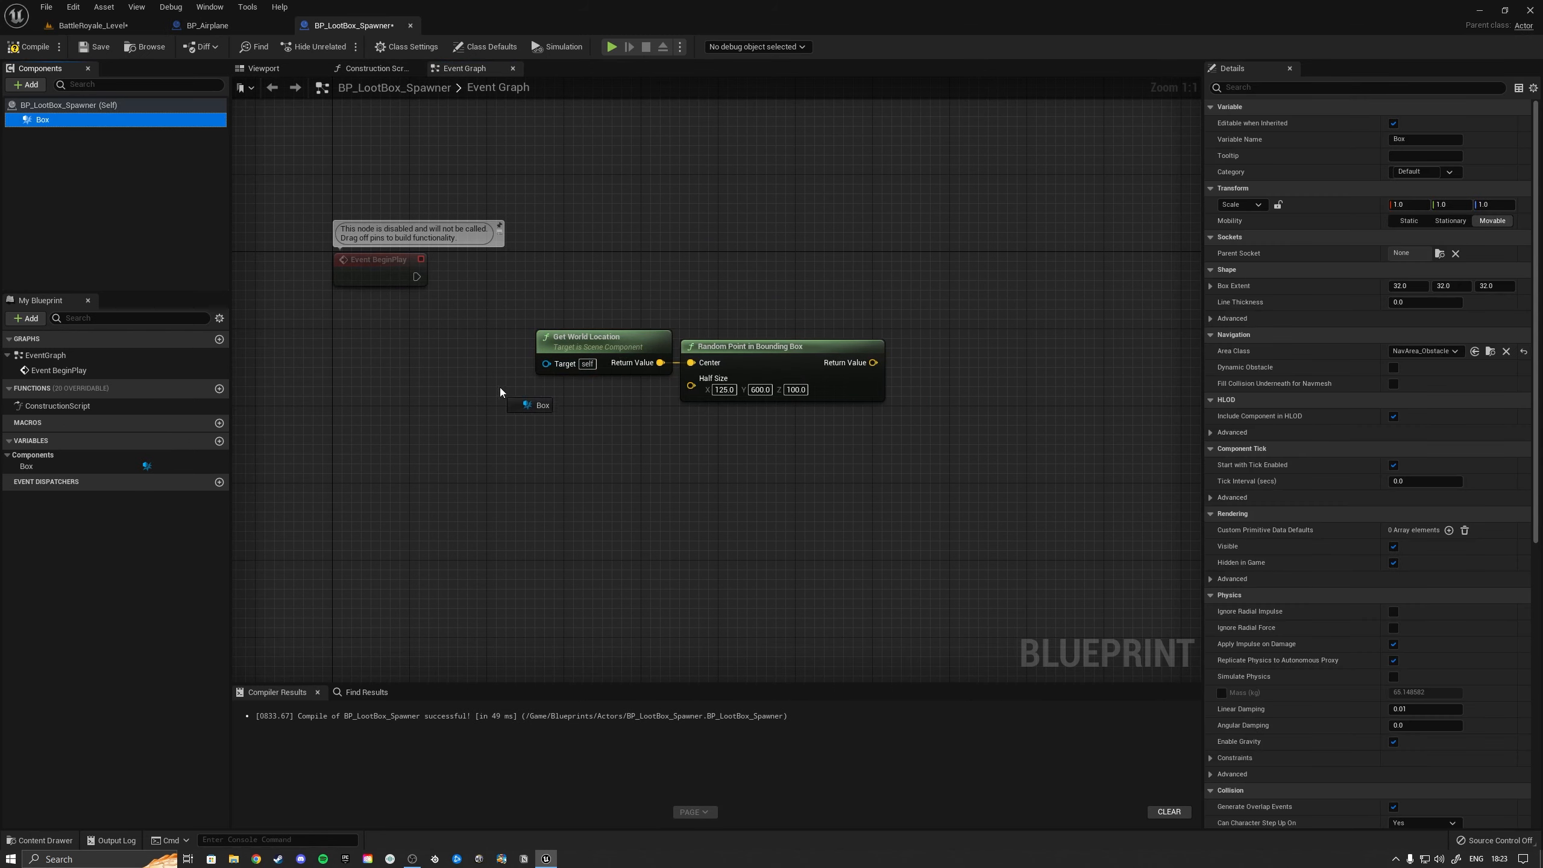